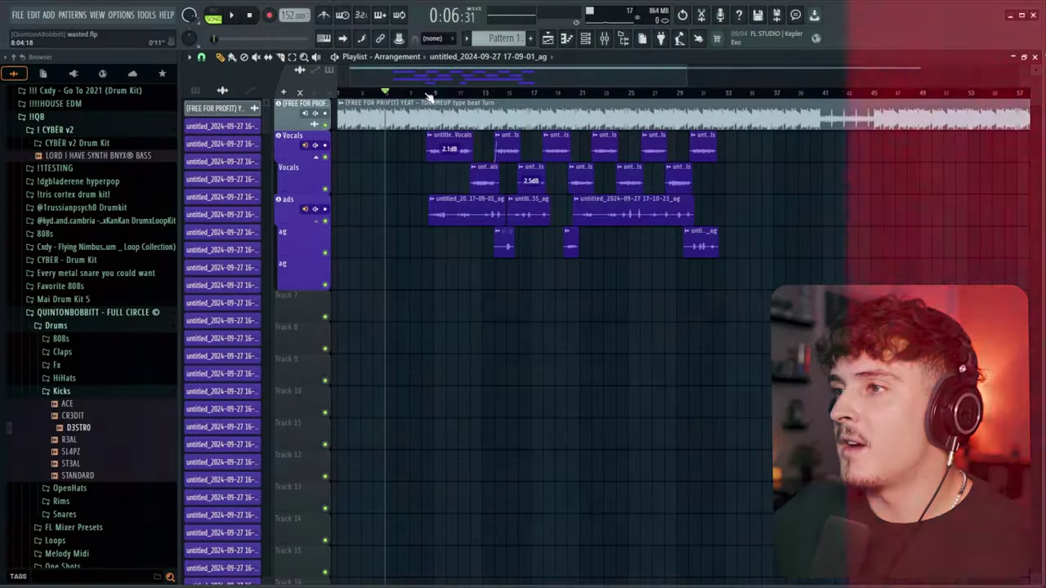
# Zoom the playlist and place the song position at 0:09:47
pyautogui.scroll(3, 433, 94)
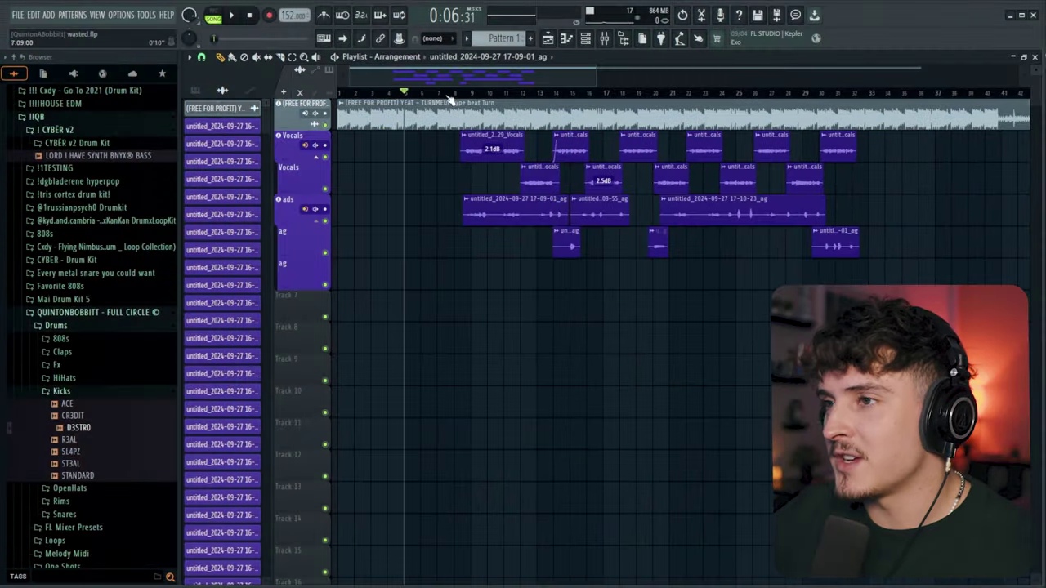
pyautogui.click(439, 94)
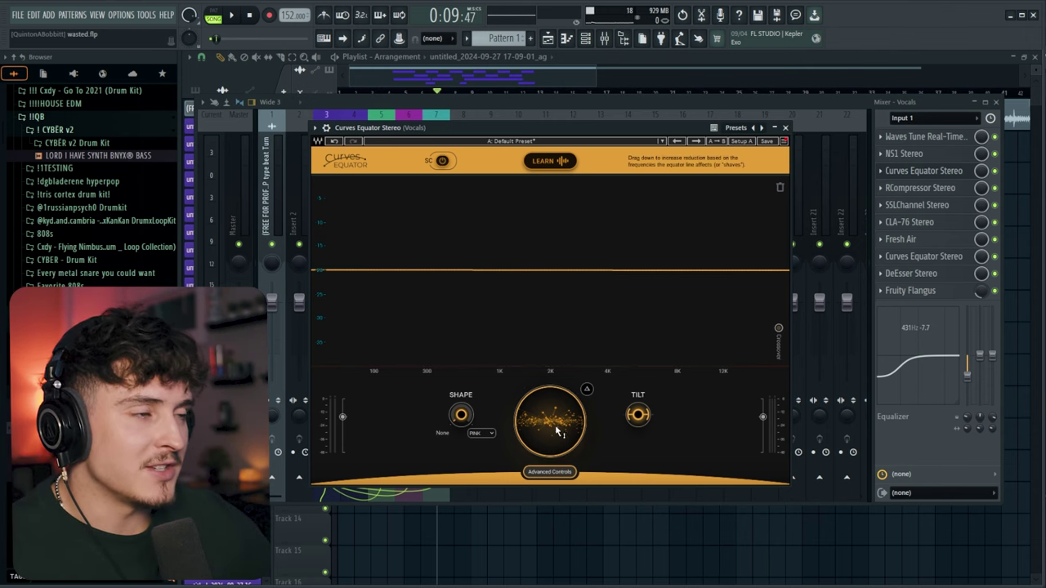
# Set the vocal Equator reduction to -1.3, view the second instance's shaped curve, then reopen the first
pyautogui.moveTo(555, 427)
pyautogui.mouseDown()
pyautogui.moveTo(555, 446)
pyautogui.moveTo(556, 386)
pyautogui.moveTo(555, 428)
pyautogui.mouseUp()
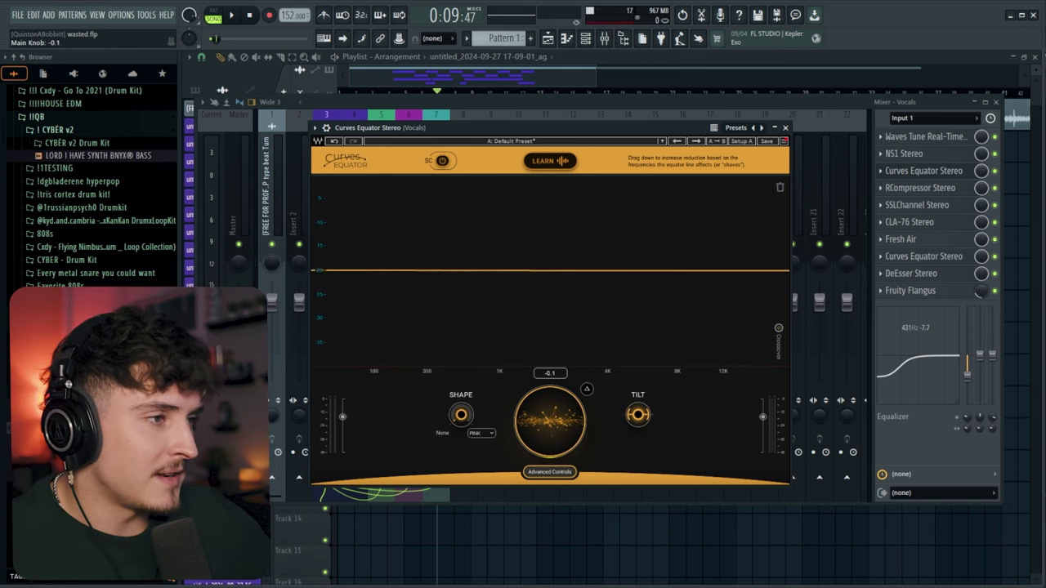
pyautogui.click(784, 131)
pyautogui.click(923, 257)
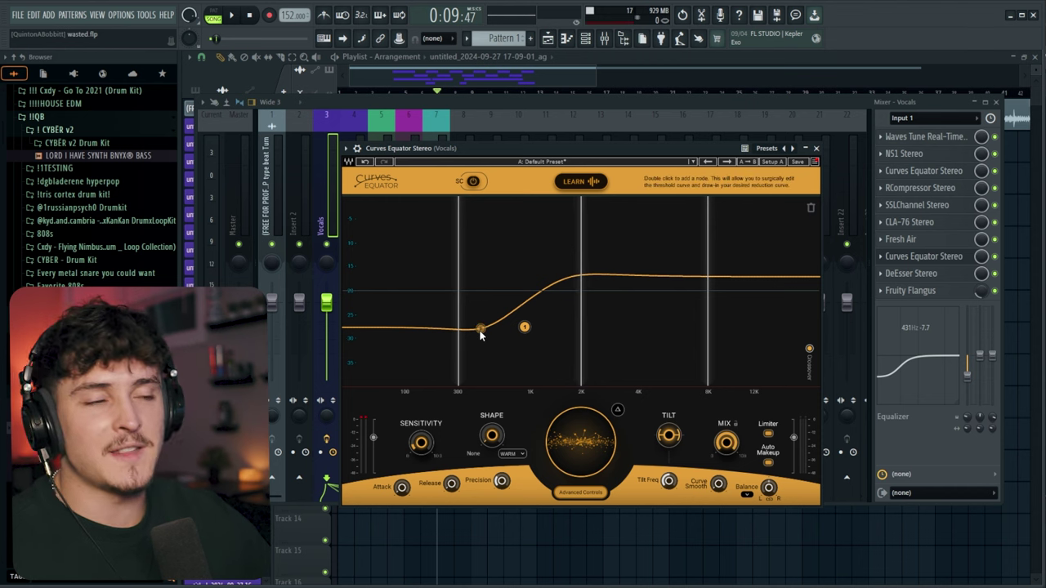
pyautogui.click(815, 149)
pyautogui.click(923, 171)
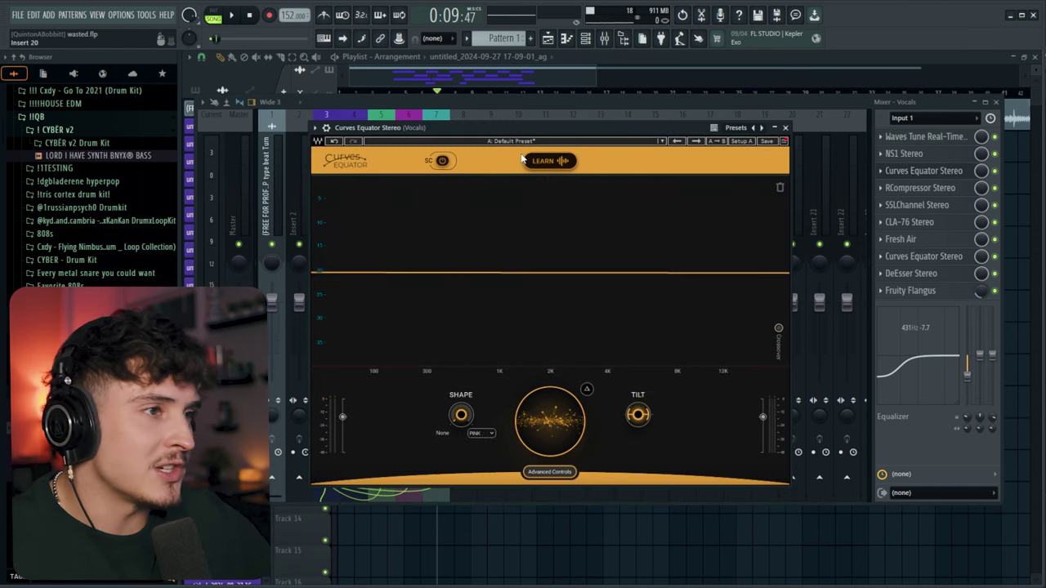
pyautogui.moveTo(561, 126); pyautogui.dragTo(595, 137)
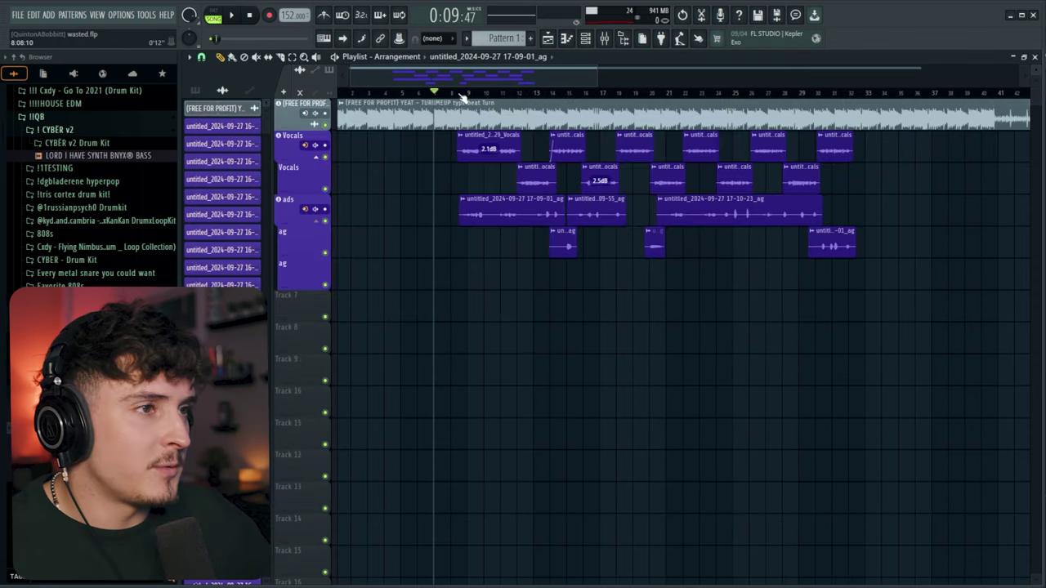
# Move to 0:12:23, open Curves Equator on the Vocals insert and preview the vocals
pyautogui.click(463, 94)
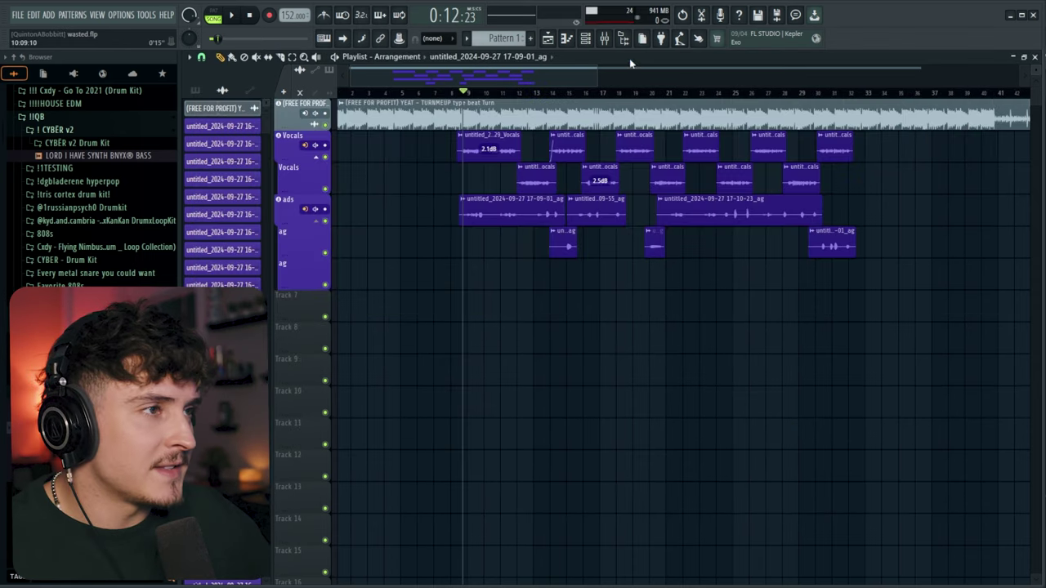
pyautogui.press('F9')
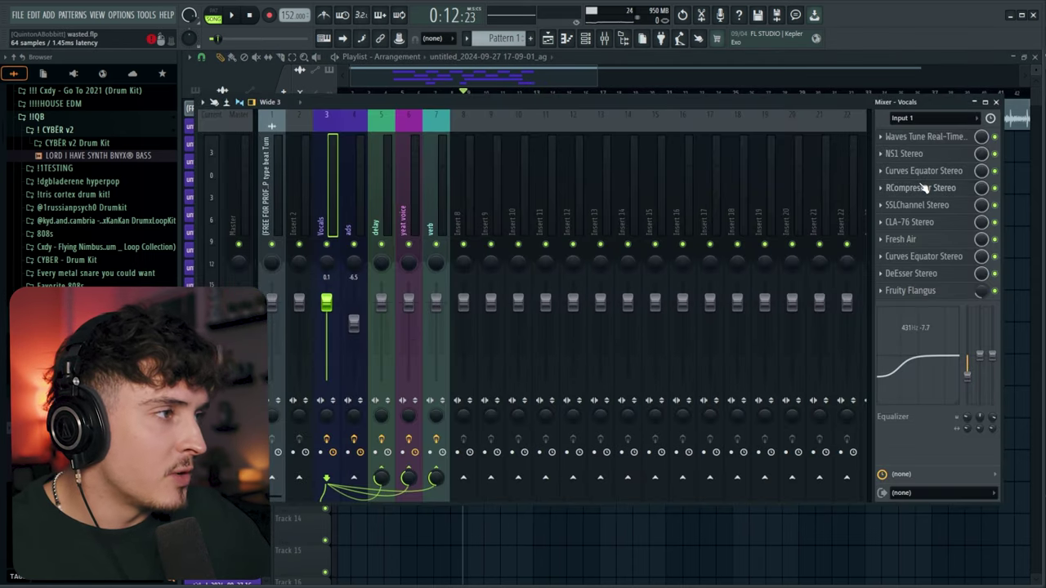
pyautogui.click(924, 171)
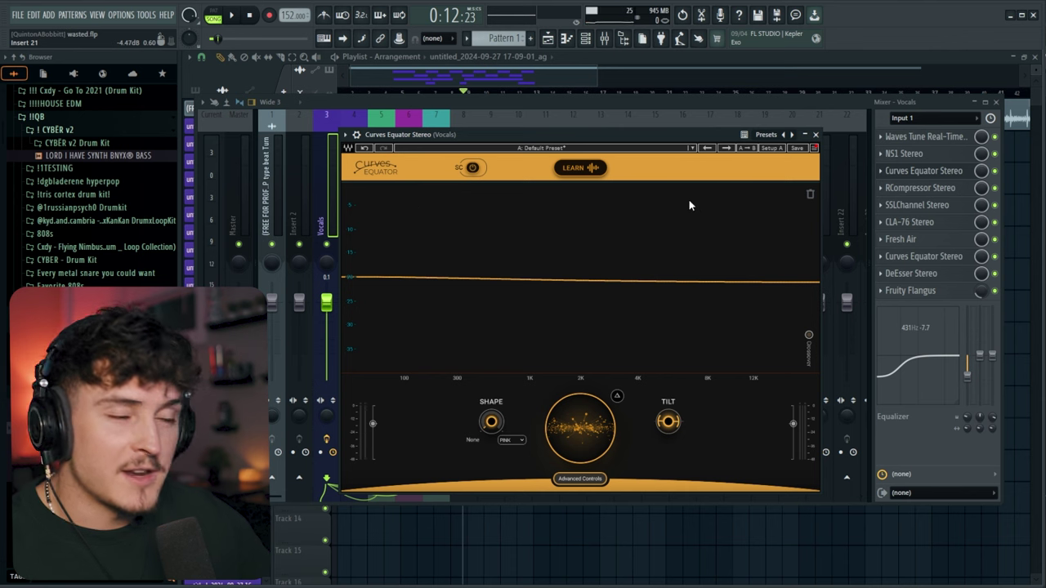
pyautogui.press('space')
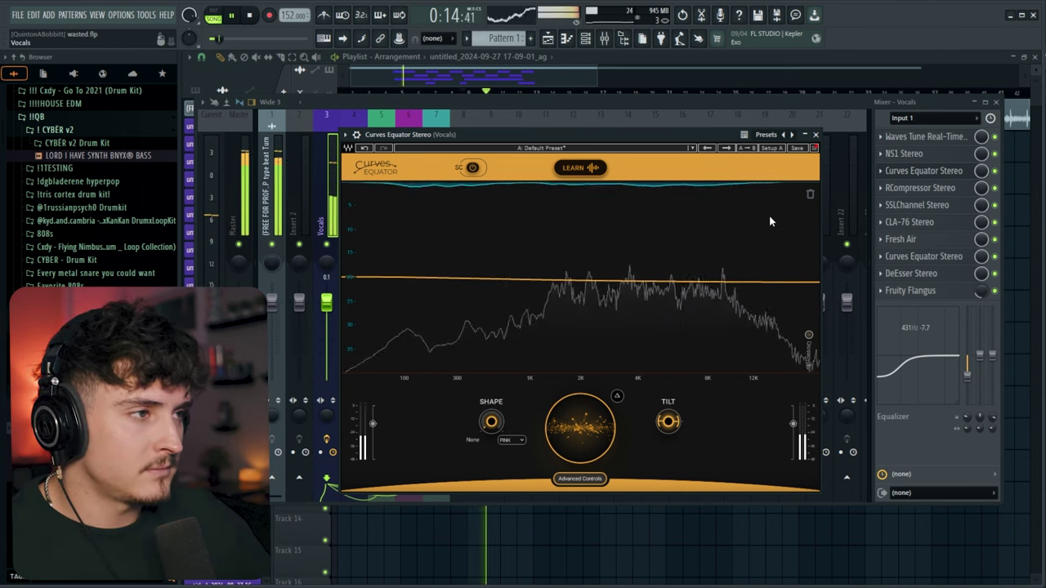
pyautogui.press('space')
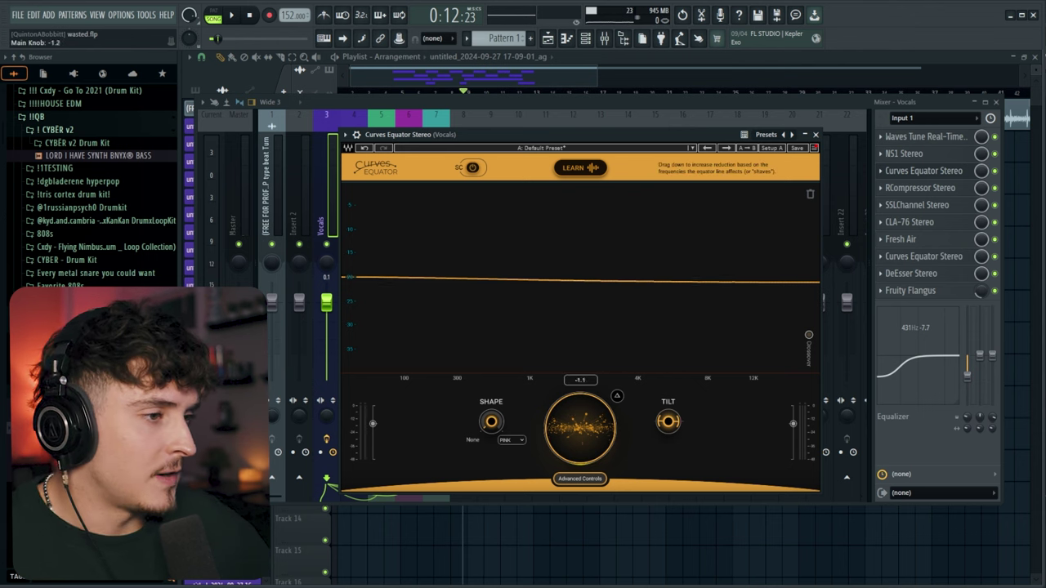
# Lower the main reduction to about -17.9, then further to -28.1 during playback
pyautogui.moveTo(580, 427); pyautogui.dragTo(580, 482)
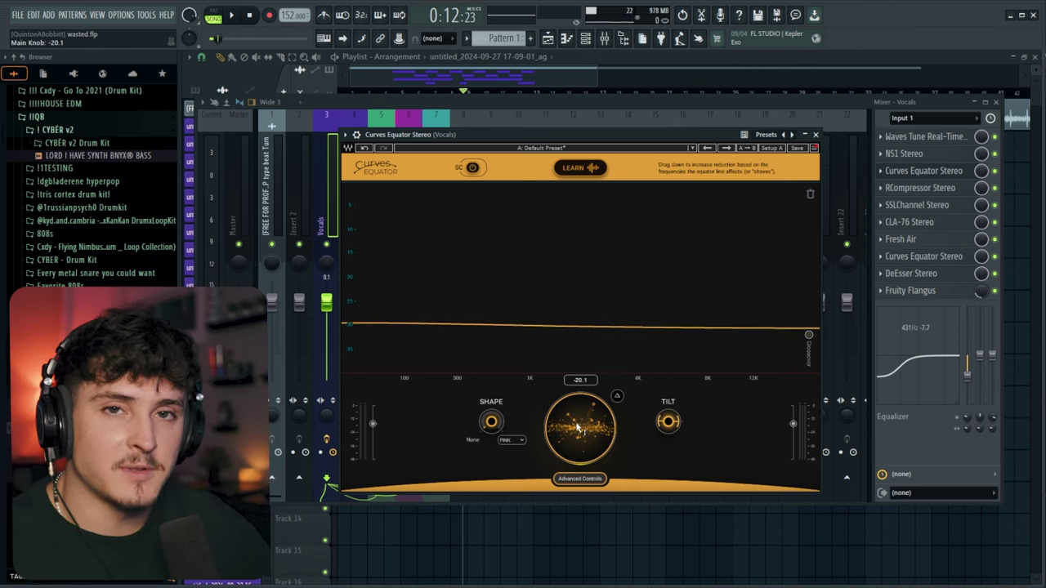
pyautogui.press('space')
pyautogui.moveTo(576, 428)
pyautogui.mouseDown()
pyautogui.moveTo(577, 466)
pyautogui.moveTo(577, 359)
pyautogui.moveTo(577, 439)
pyautogui.moveTo(577, 409)
pyautogui.mouseUp()
pyautogui.press('space')
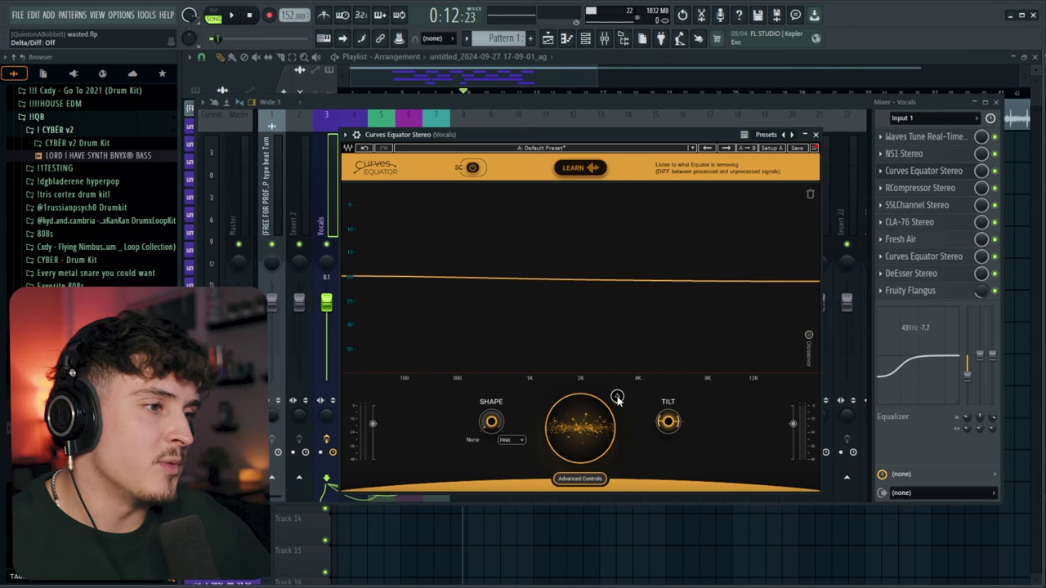
# Turn Delta off and play with the main reduction at about -16.5
pyautogui.click(617, 397)
pyautogui.press('space')
pyautogui.moveTo(580, 428); pyautogui.dragTo(580, 445)
# Reopen the vocal Curves Equator, set reduction to about -24.6 and Tilt to 12.3
pyautogui.click(923, 171)
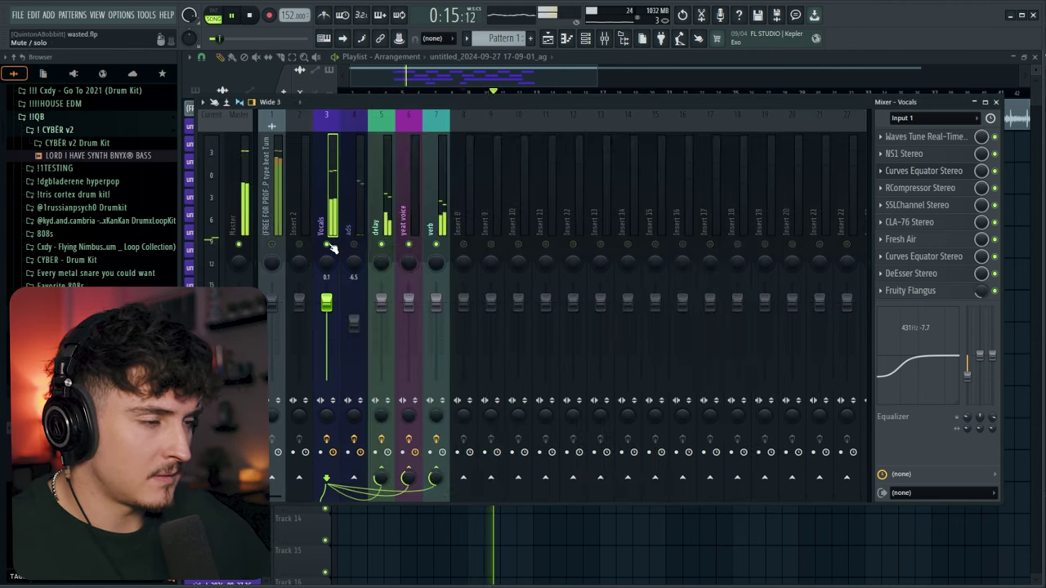
pyautogui.click(923, 171)
pyautogui.moveTo(580, 428); pyautogui.dragTo(580, 447)
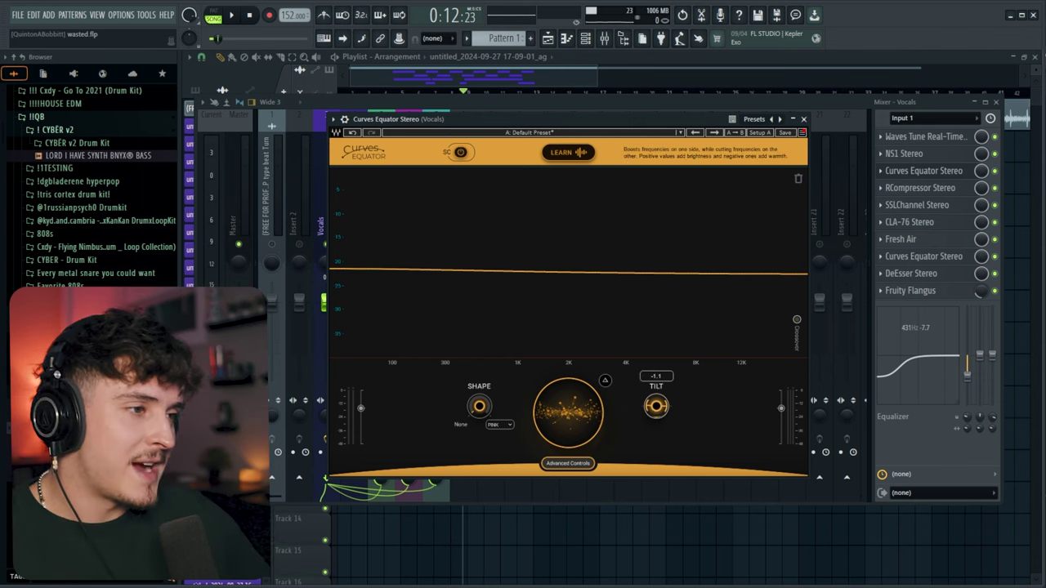
pyautogui.moveTo(655, 406); pyautogui.dragTo(655, 357)
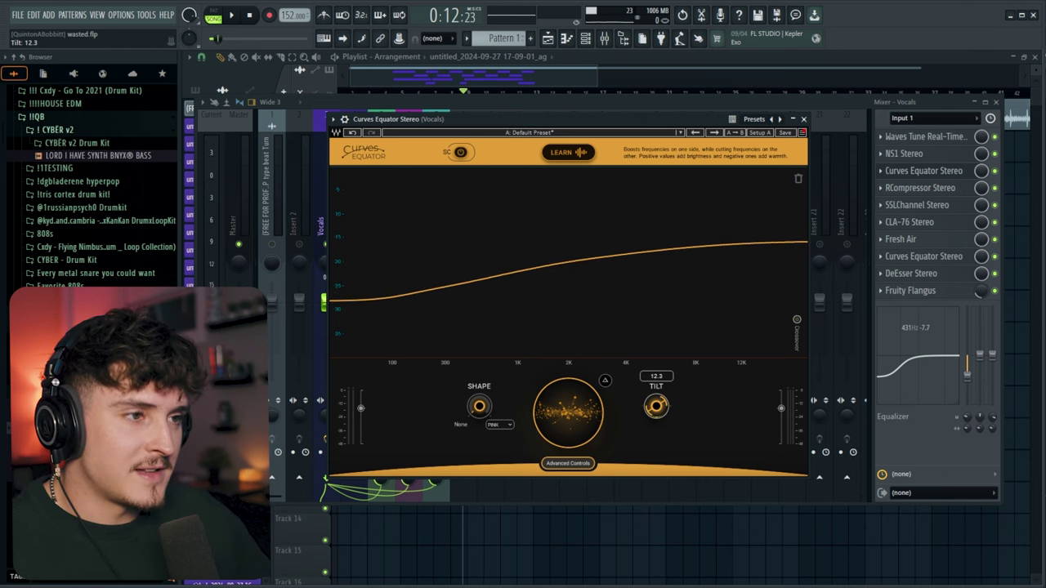
# Audition the vocal Tilt at 12.3, then -8.1 and -16.0 during playback, and check Shape options
pyautogui.press('space')
pyautogui.press('space')
pyautogui.moveTo(655, 412); pyautogui.dragTo(657, 409)
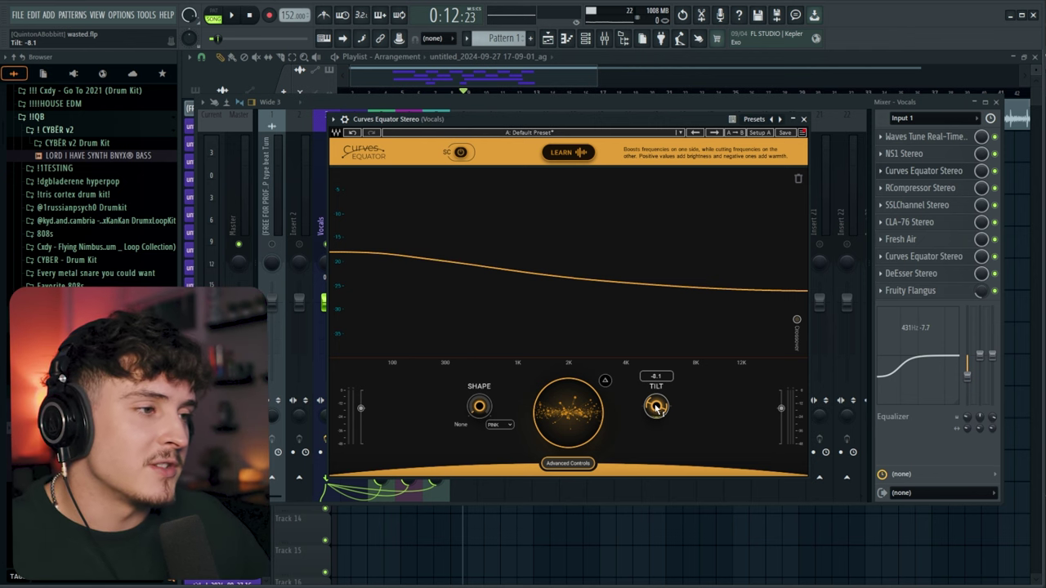
pyautogui.press('space')
pyautogui.moveTo(657, 408)
pyautogui.mouseDown()
pyautogui.moveTo(657, 425)
pyautogui.moveTo(657, 380)
pyautogui.moveTo(657, 410)
pyautogui.moveTo(657, 394)
pyautogui.mouseUp()
pyautogui.press('space')
pyautogui.click(500, 424)
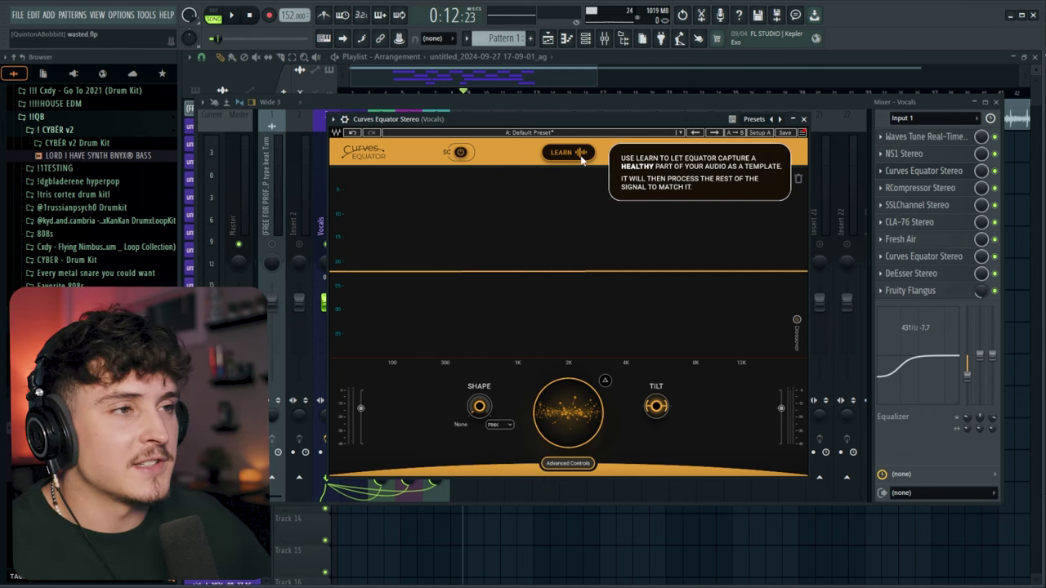
# Run Learn on the playing vocals and apply the calibrated Curves Equator curve
pyautogui.moveTo(574, 127); pyautogui.dragTo(594, 133)
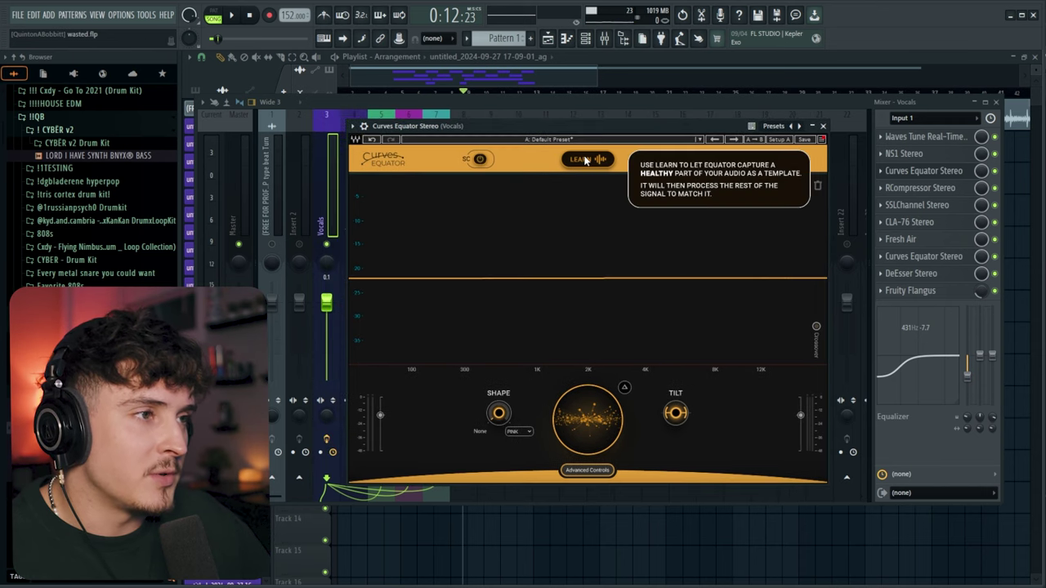
pyautogui.click(588, 160)
pyautogui.press('space')
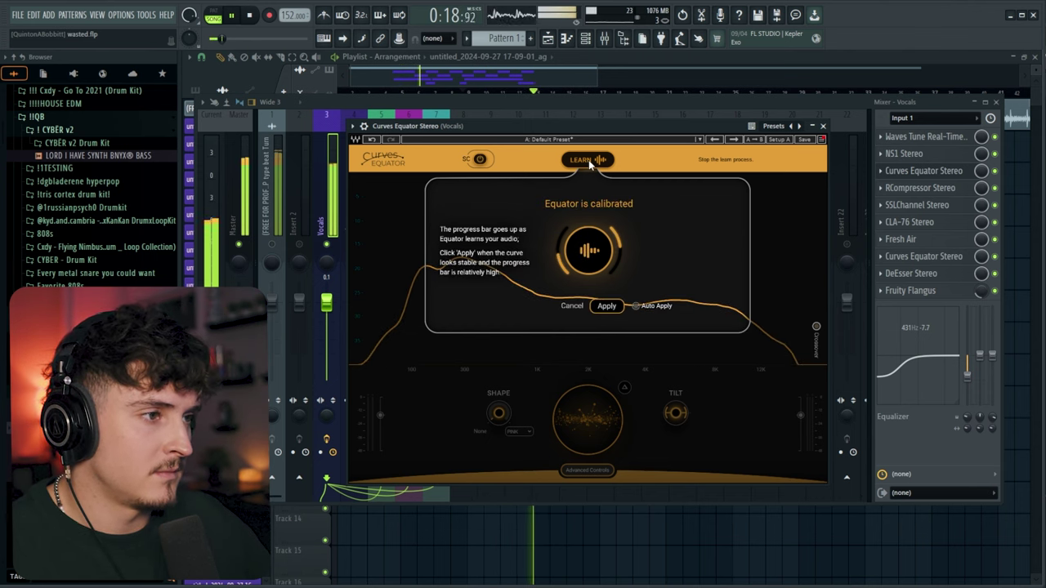
pyautogui.click(608, 308)
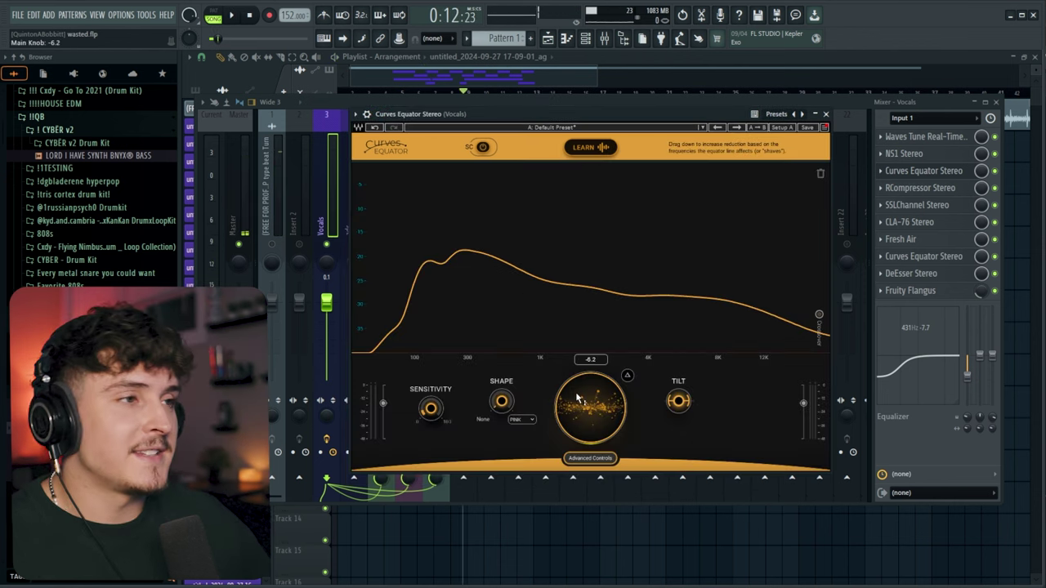
# Adjust the main reduction to -7.1, then about -31.8 while listening
pyautogui.moveTo(578, 398); pyautogui.dragTo(578, 405)
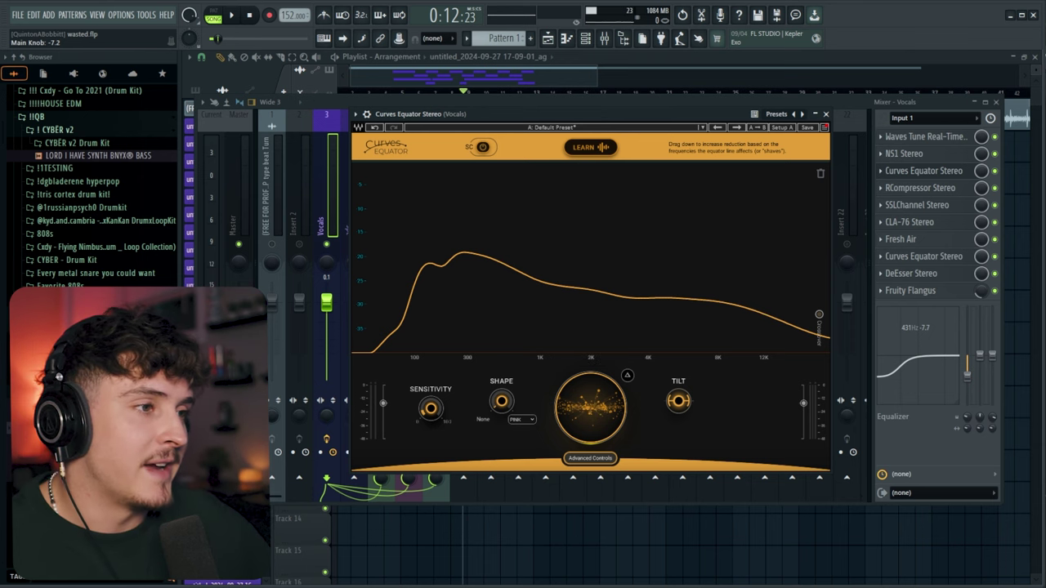
pyautogui.press('space')
pyautogui.moveTo(590, 406); pyautogui.dragTo(590, 454)
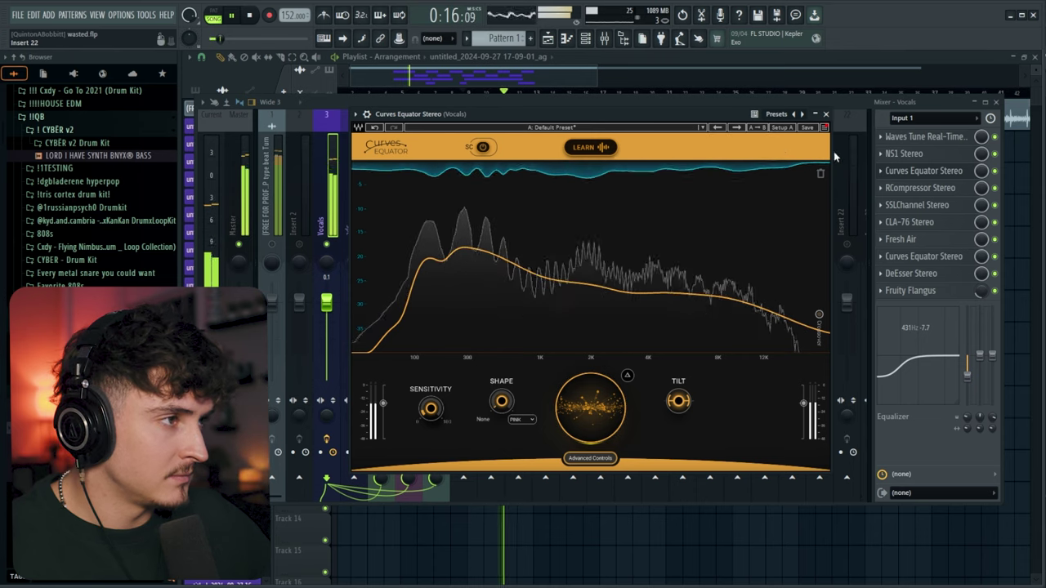
pyautogui.press('space')
# Set the vocal Curves Equator output gain to 1.6 dB during playback
pyautogui.click(314, 236)
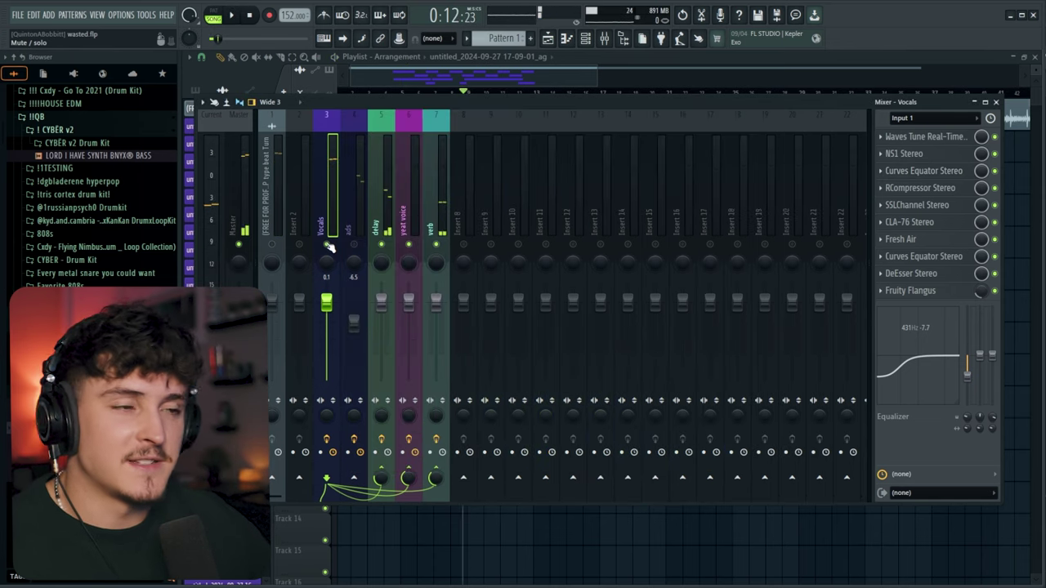
pyautogui.press('space')
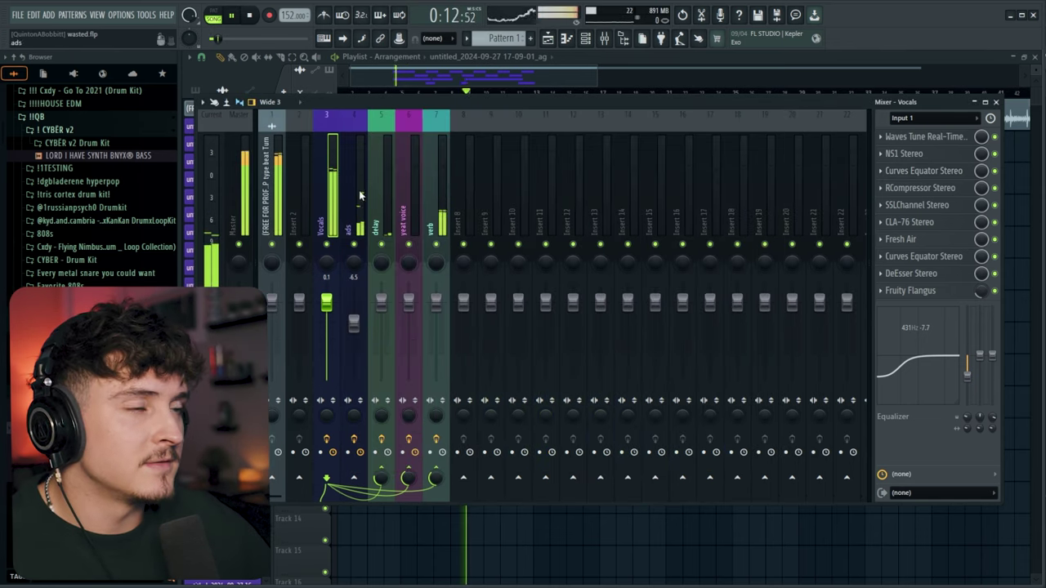
pyautogui.click(923, 171)
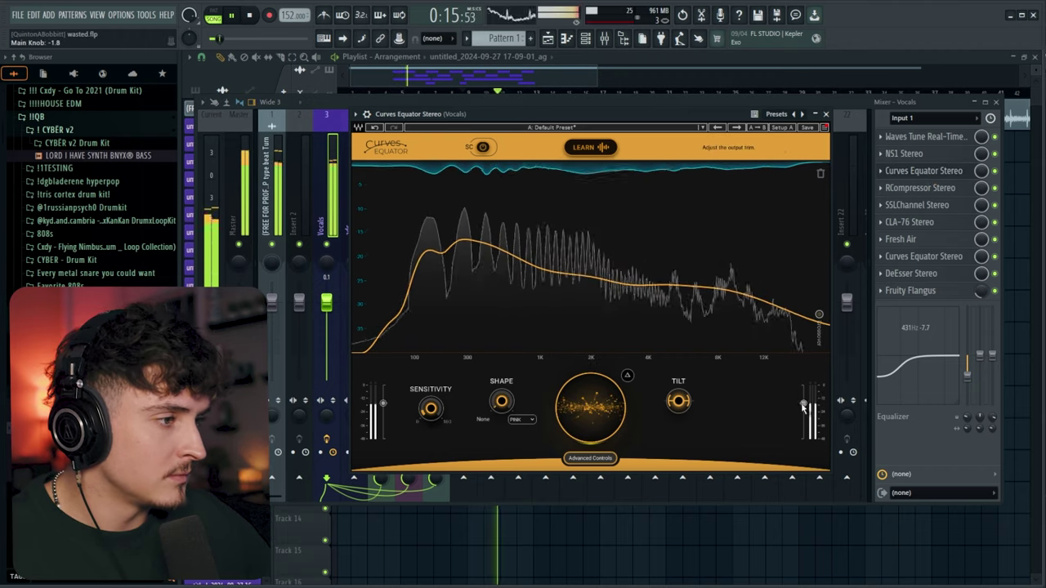
pyautogui.moveTo(804, 402)
pyautogui.moveTo(804, 402); pyautogui.dragTo(804, 408)
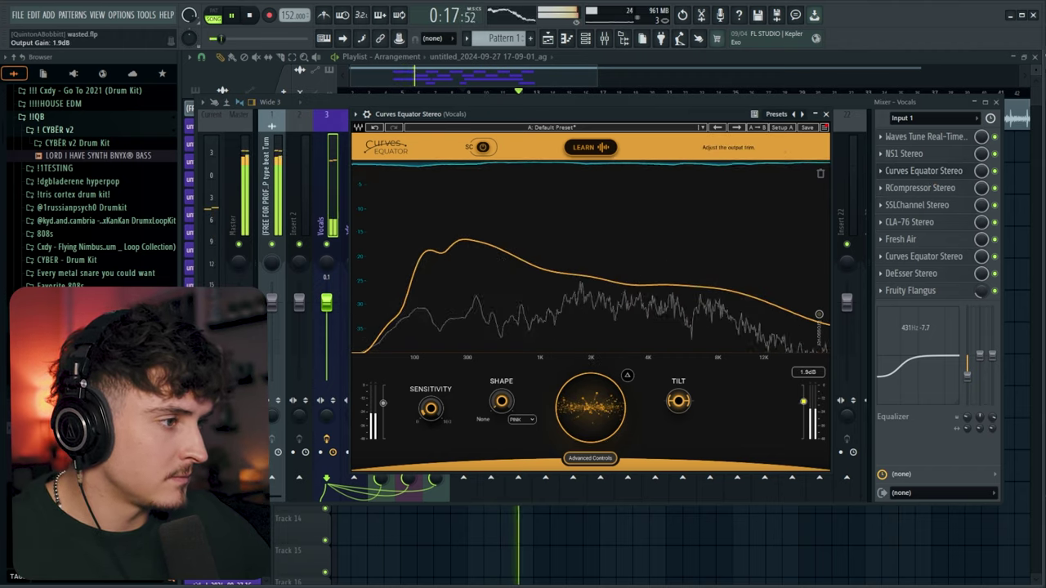
pyautogui.click(923, 171)
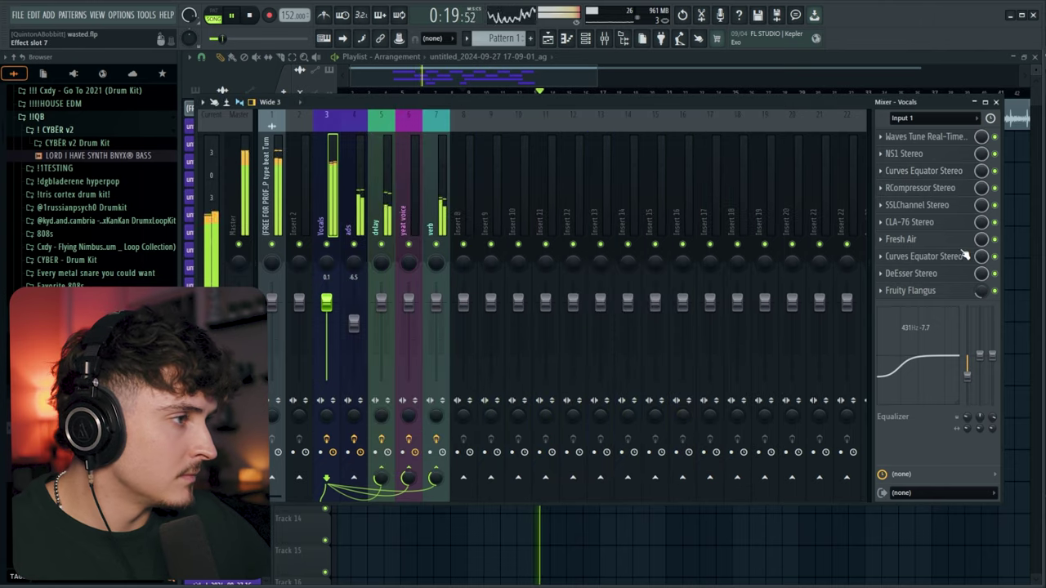
# Lower the vocal DeEsser threshold to about -22.8 dB
pyautogui.click(934, 258)
pyautogui.click(933, 258)
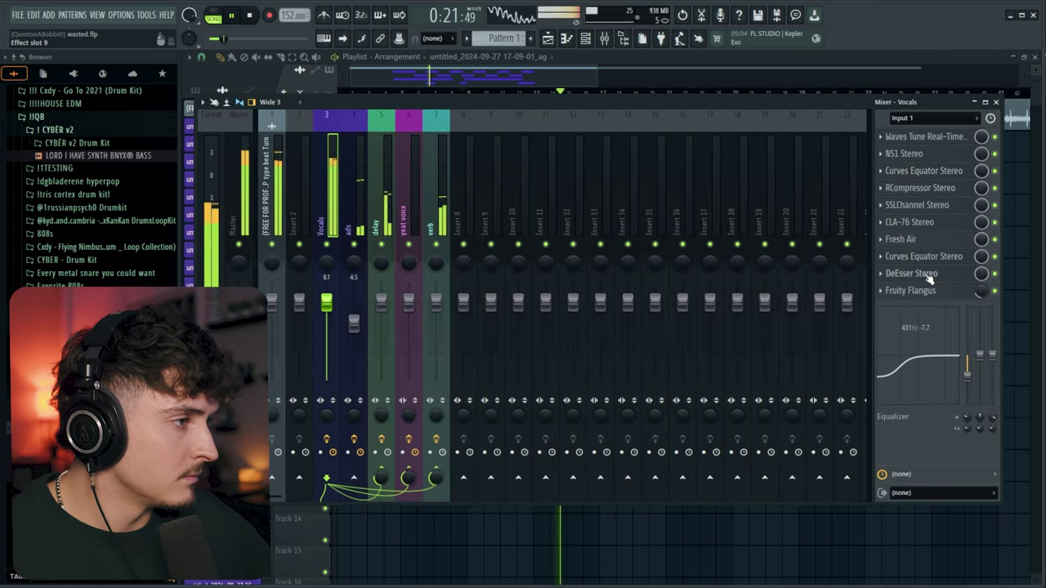
pyautogui.click(928, 274)
pyautogui.moveTo(600, 313); pyautogui.dragTo(600, 318)
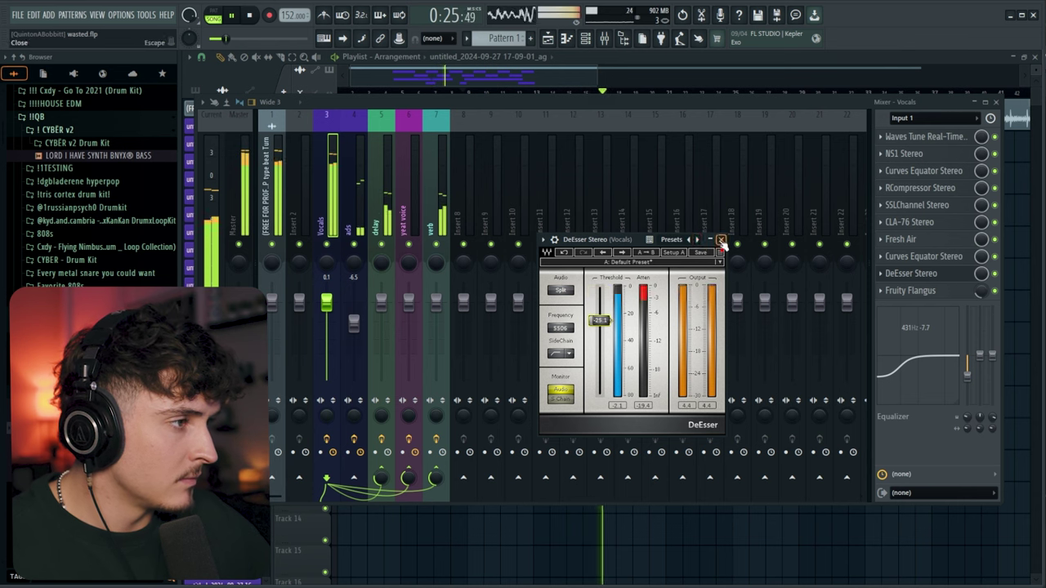
pyautogui.click(720, 239)
# Set the vocal CLA-76 trim to 6.0 dB and close the plugin windows
pyautogui.click(911, 222)
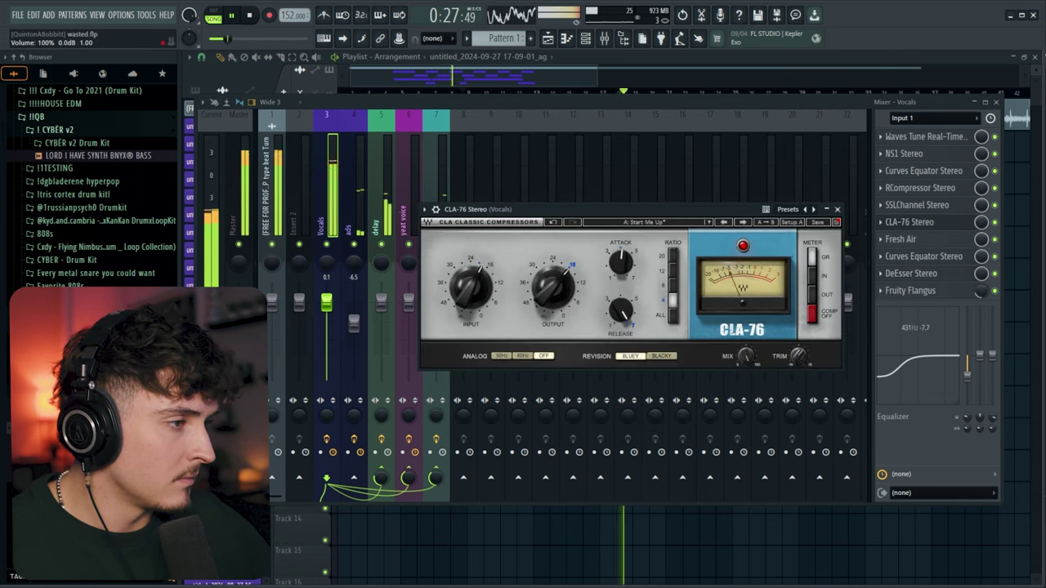
pyautogui.moveTo(798, 353); pyautogui.dragTo(798, 348)
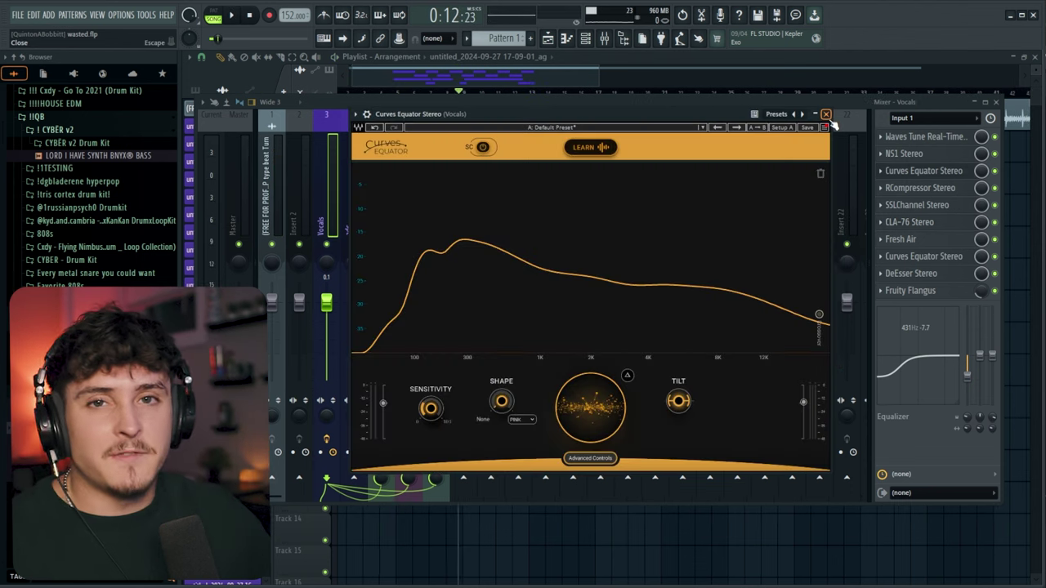
pyautogui.moveTo(591, 111); pyautogui.dragTo(571, 120)
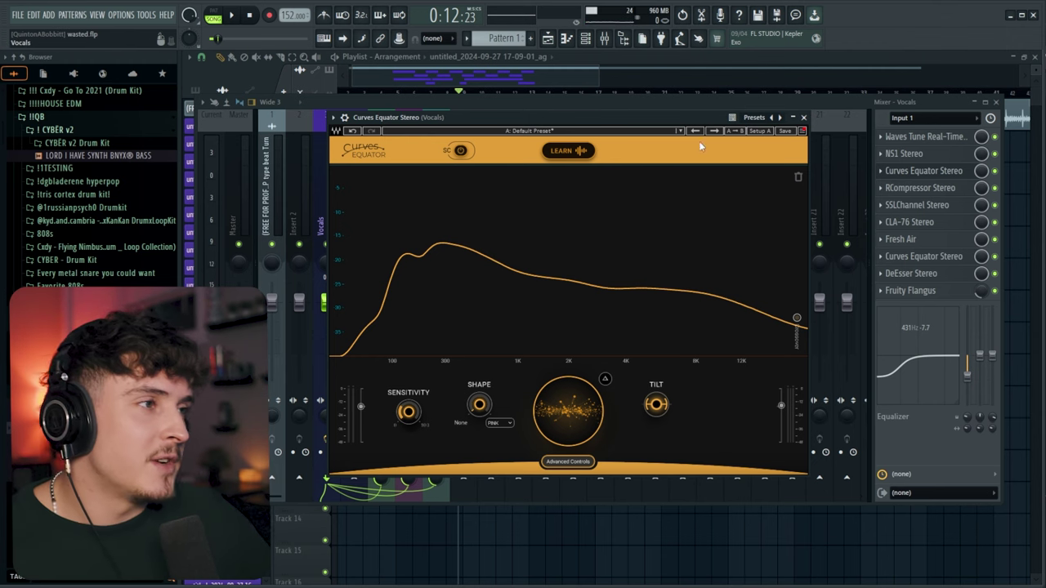
pyautogui.click(803, 118)
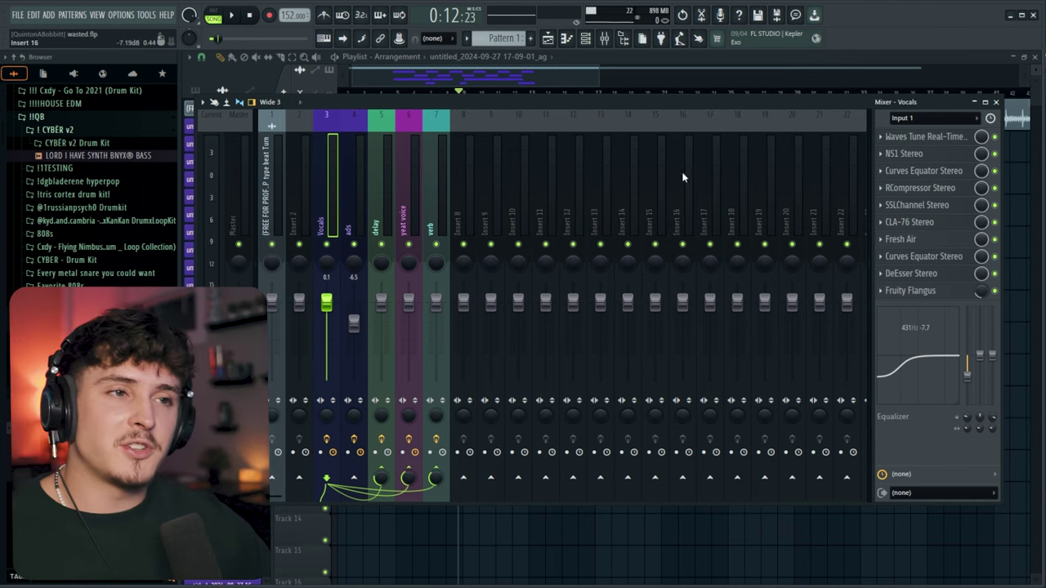
# Load Curves Equator Stereo into FX slot 1 of the beat insert and start Learn with playback
pyautogui.click(277, 232)
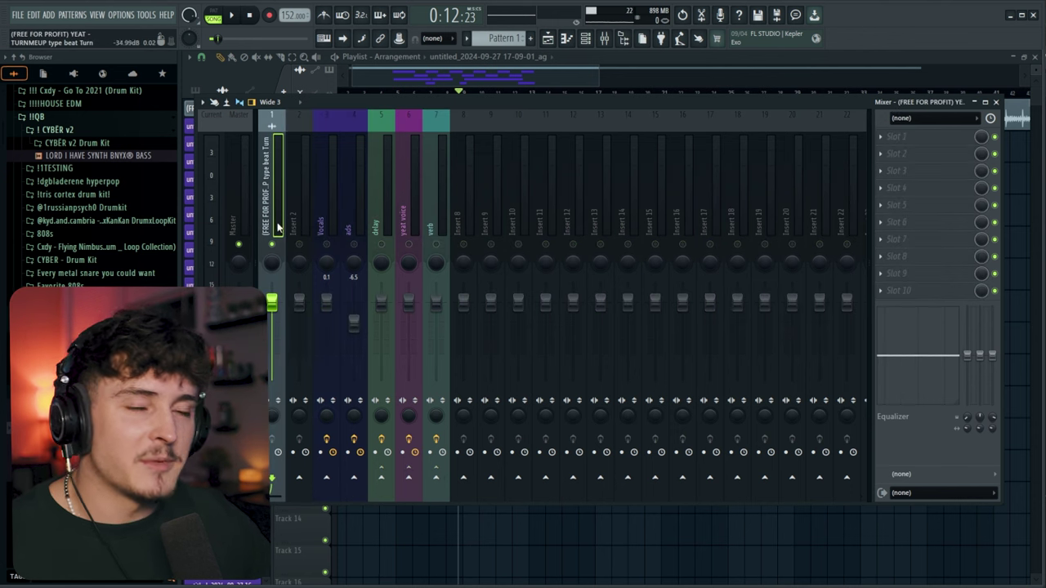
pyautogui.click(880, 137)
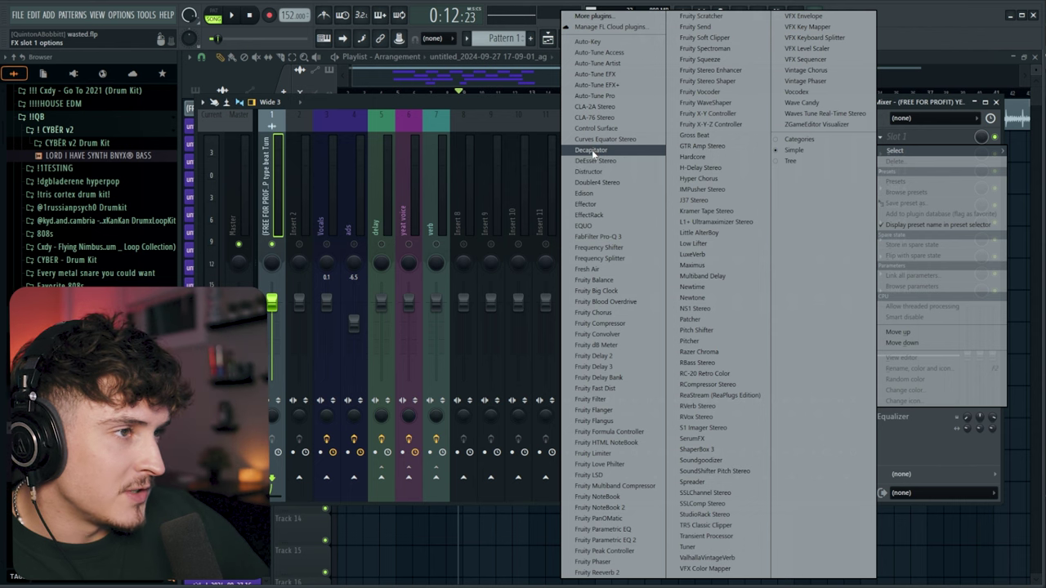
pyautogui.click(625, 140)
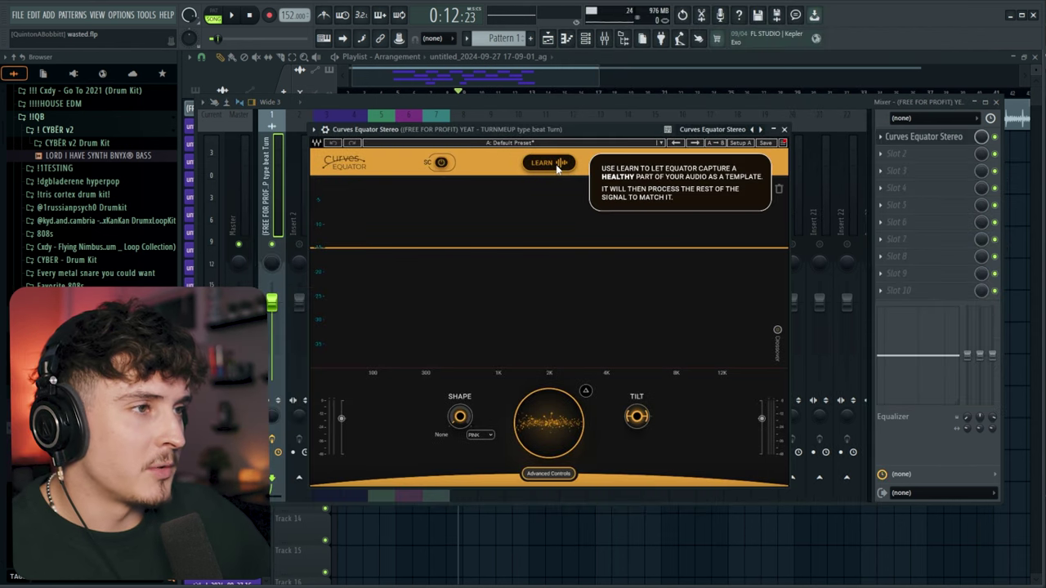
pyautogui.click(559, 166)
pyautogui.press('space')
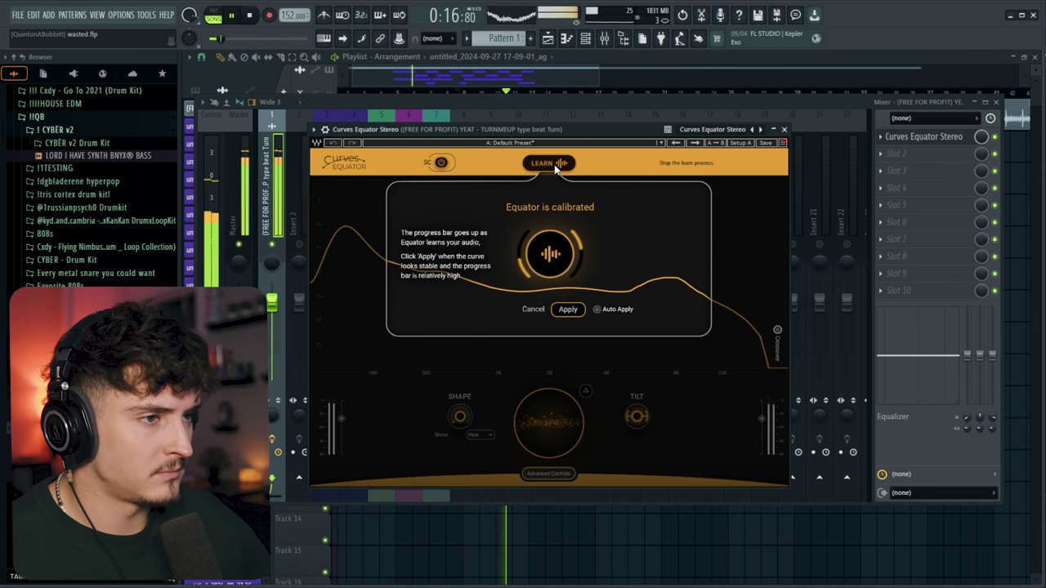
# Apply the beat's learned curve and raise Sensitivity to 80.1
pyautogui.click(568, 310)
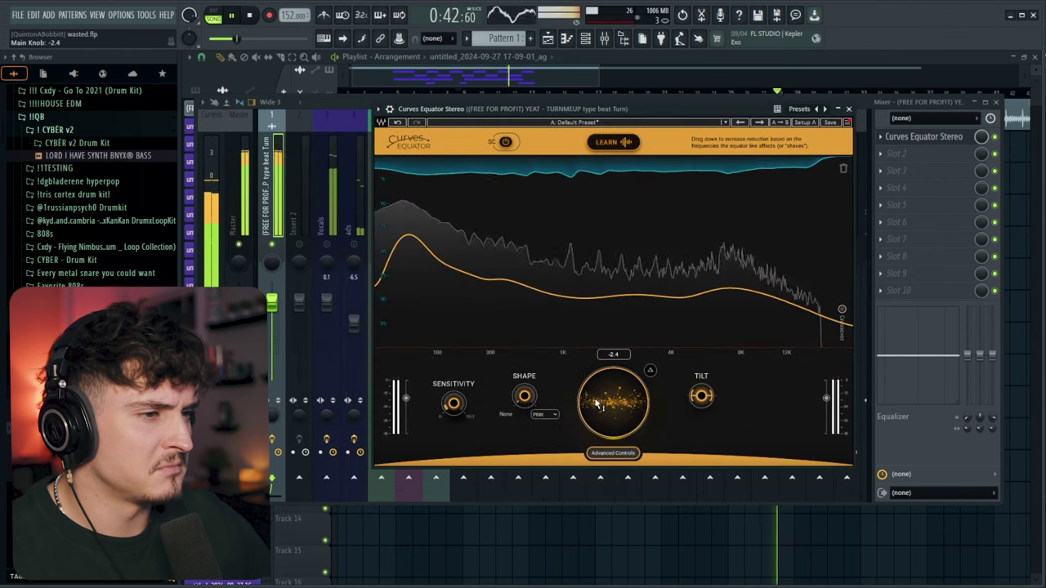
pyautogui.moveTo(451, 402)
pyautogui.mouseDown()
pyautogui.moveTo(453, 391)
pyautogui.moveTo(454, 408)
pyautogui.mouseUp()
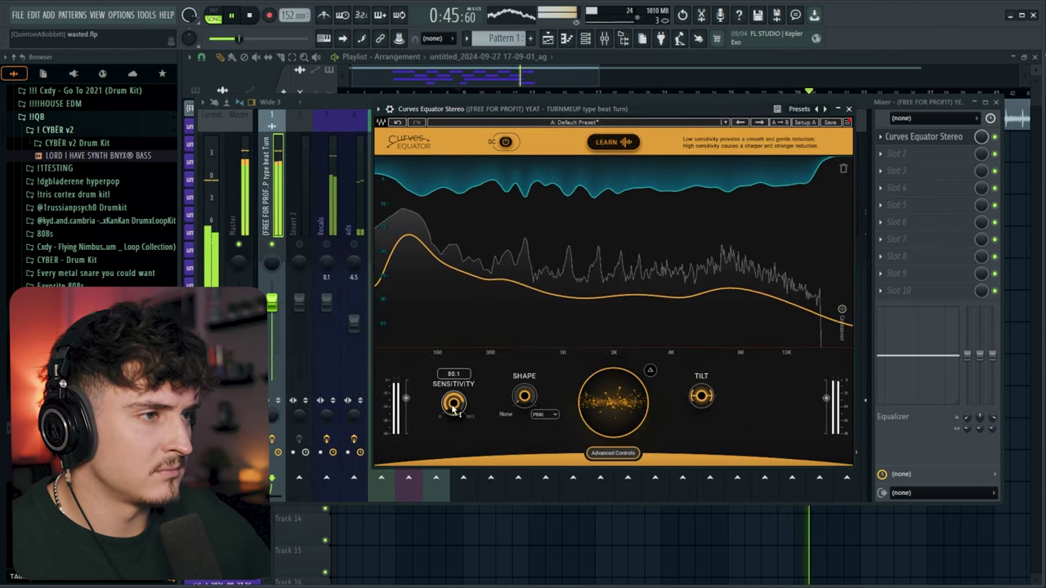
# Bring the beat Equator's Sensitivity down to 3.6 and Shape to 0.0
pyautogui.scroll(-10, 454, 405)
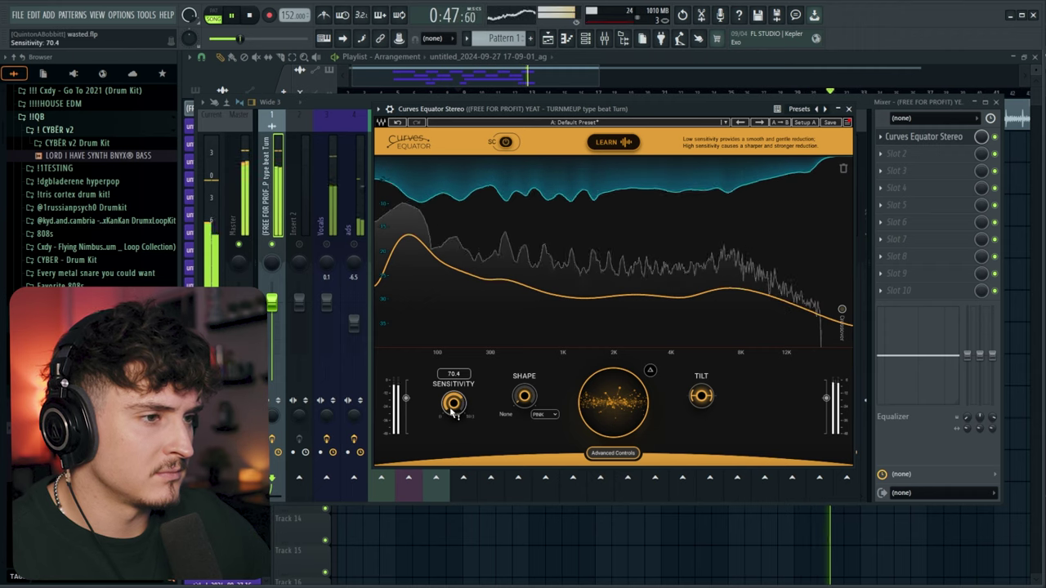
pyautogui.scroll(-20, 453, 402)
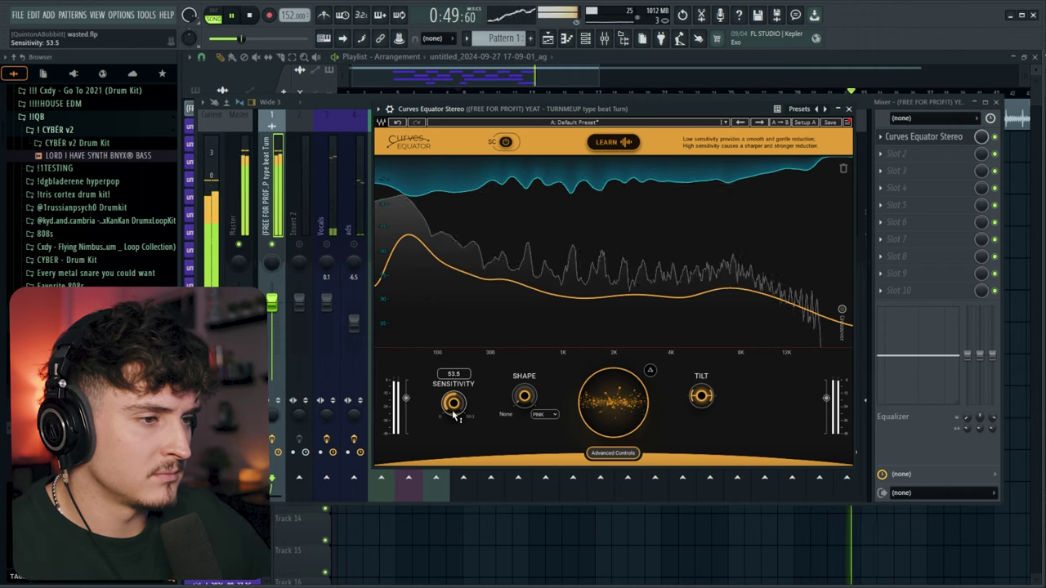
pyautogui.scroll(20, 454, 402)
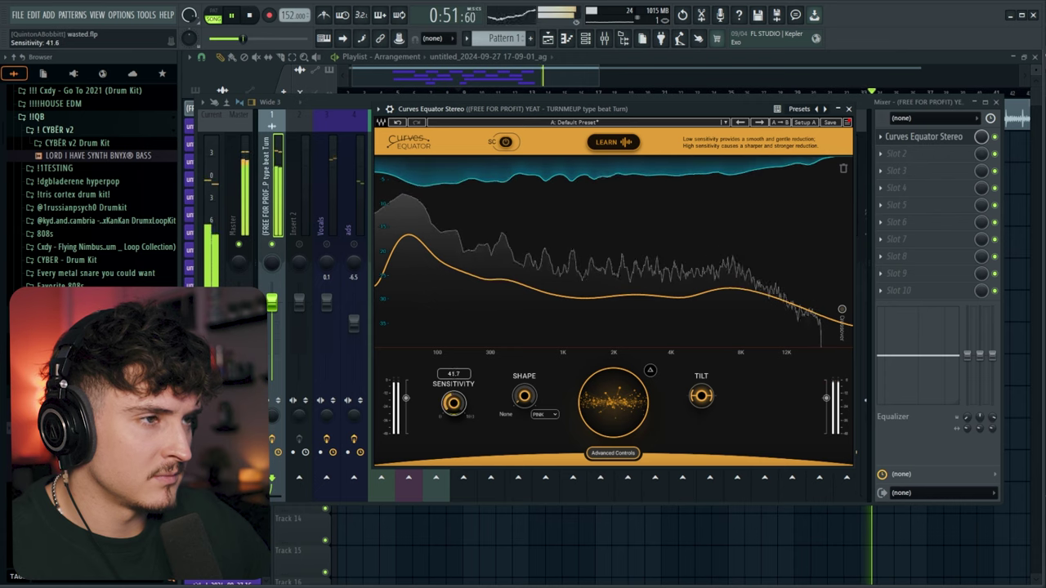
pyautogui.scroll(-1, 454, 402)
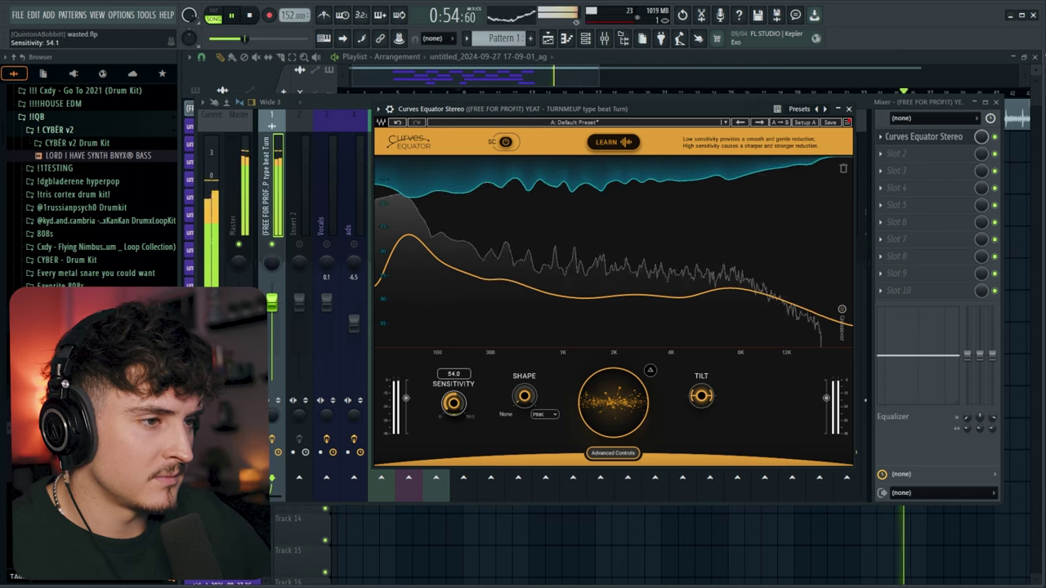
pyautogui.scroll(-3, 448, 415)
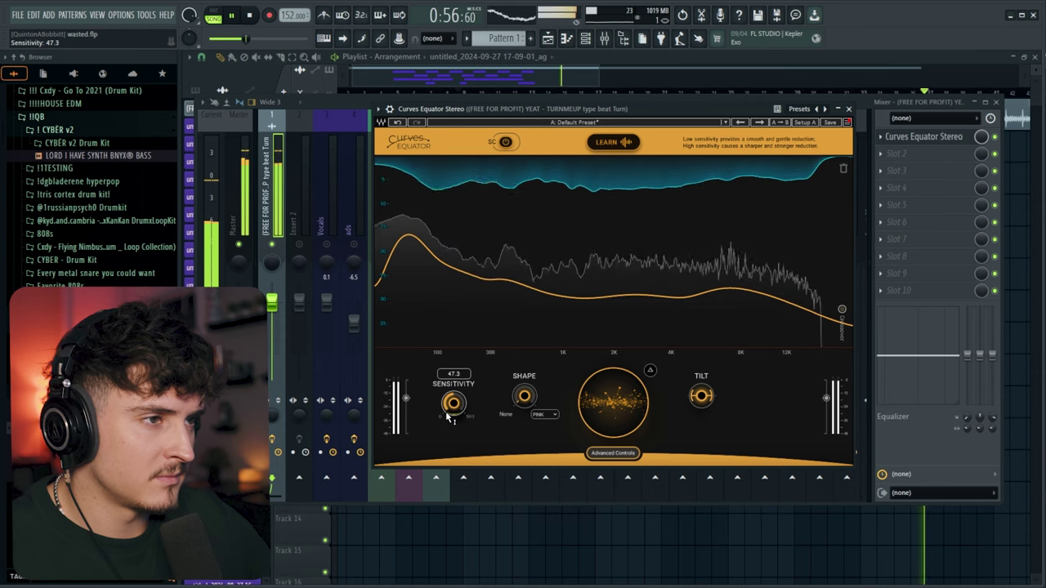
pyautogui.scroll(-8, 451, 404)
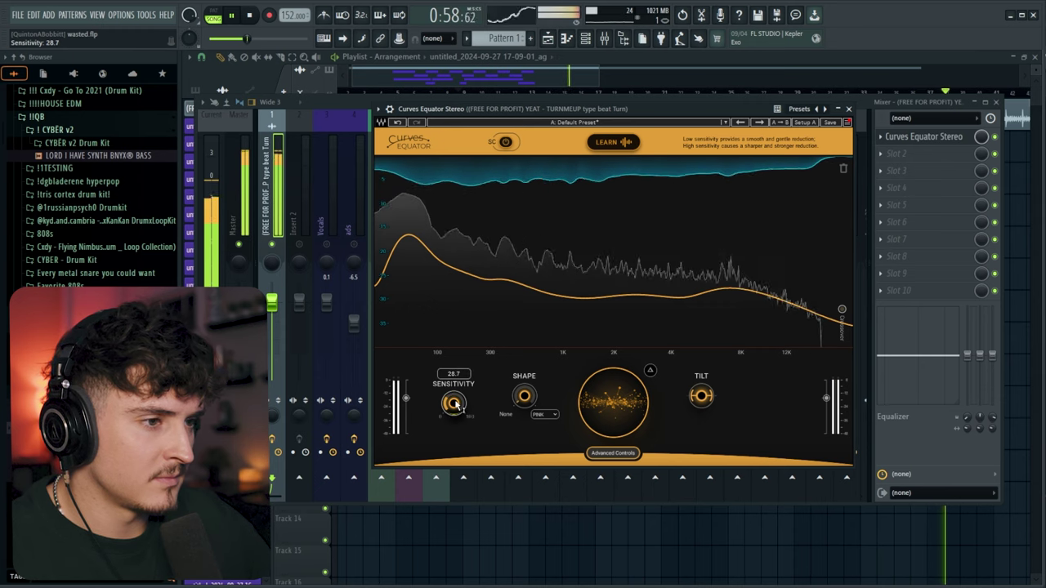
pyautogui.scroll(-10, 455, 404)
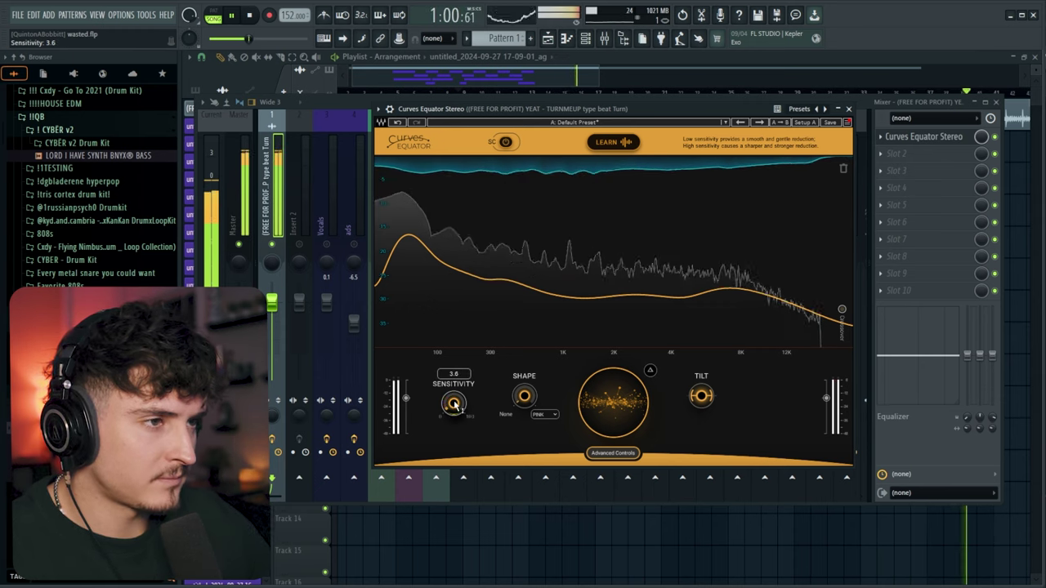
pyautogui.scroll(-3, 523, 398)
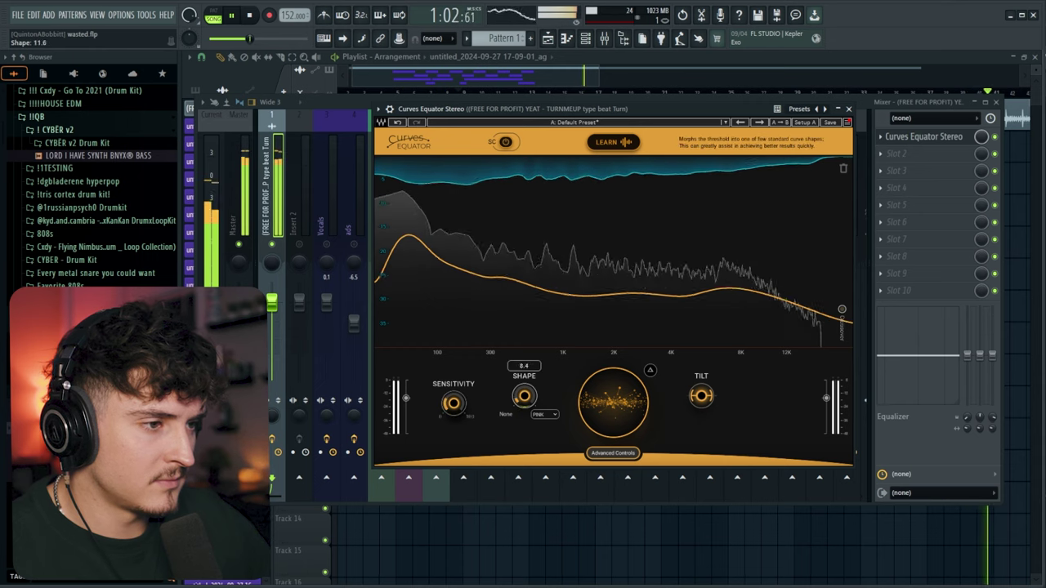
pyautogui.scroll(15, 524, 397)
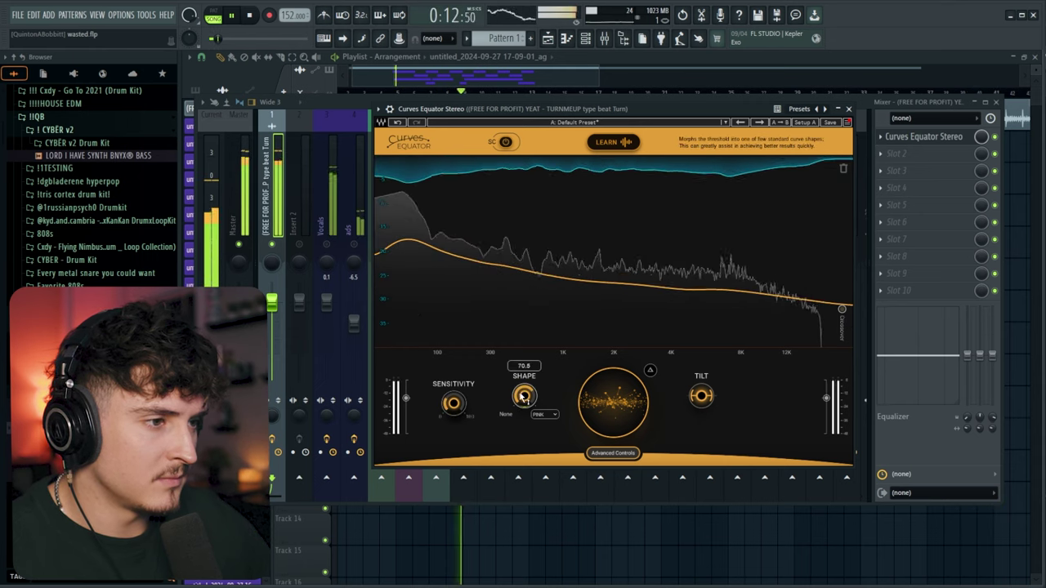
pyautogui.scroll(-18, 524, 397)
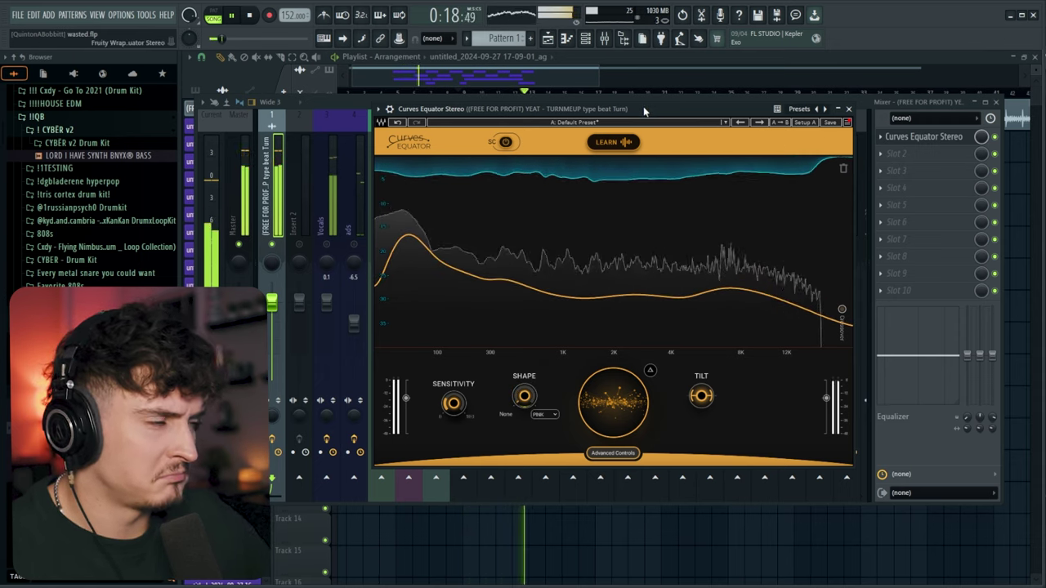
# Raise Band 1's reduction on the beat's Curves Equator to 121, then bring it back to 110
pyautogui.moveTo(643, 106); pyautogui.dragTo(580, 80)
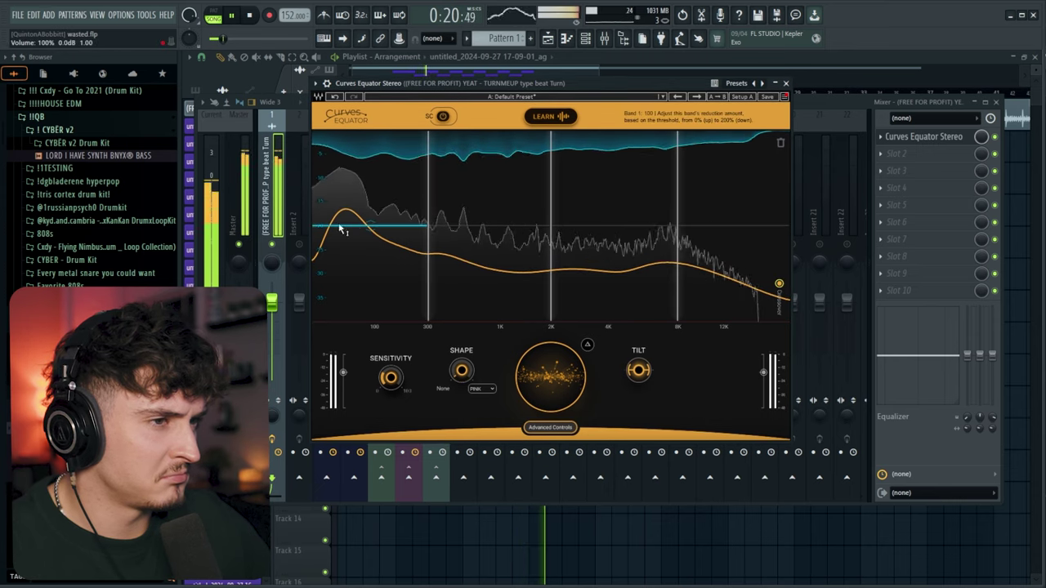
pyautogui.moveTo(342, 229); pyautogui.dragTo(371, 245)
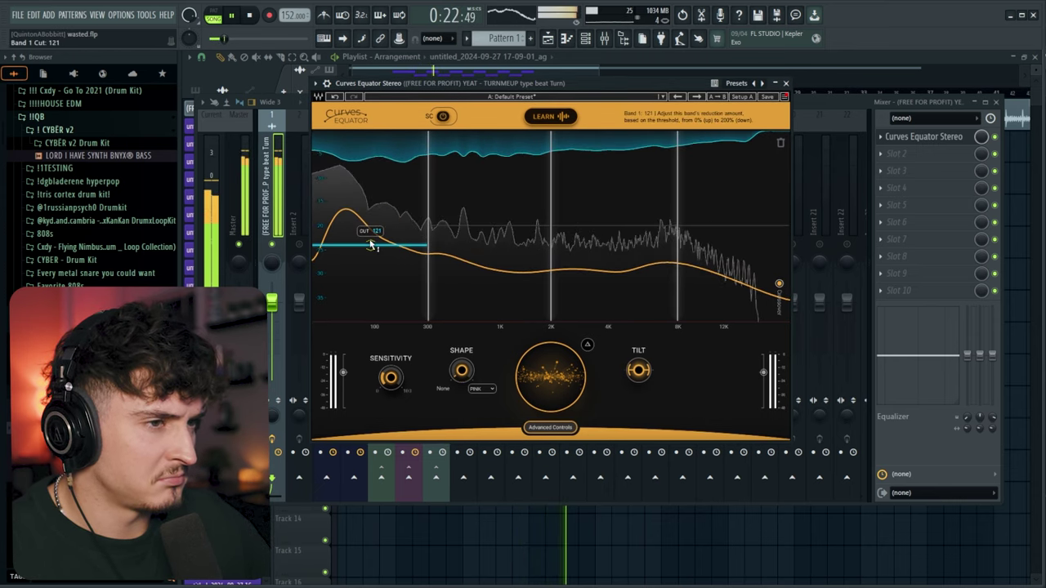
pyautogui.scroll(4, 372, 246)
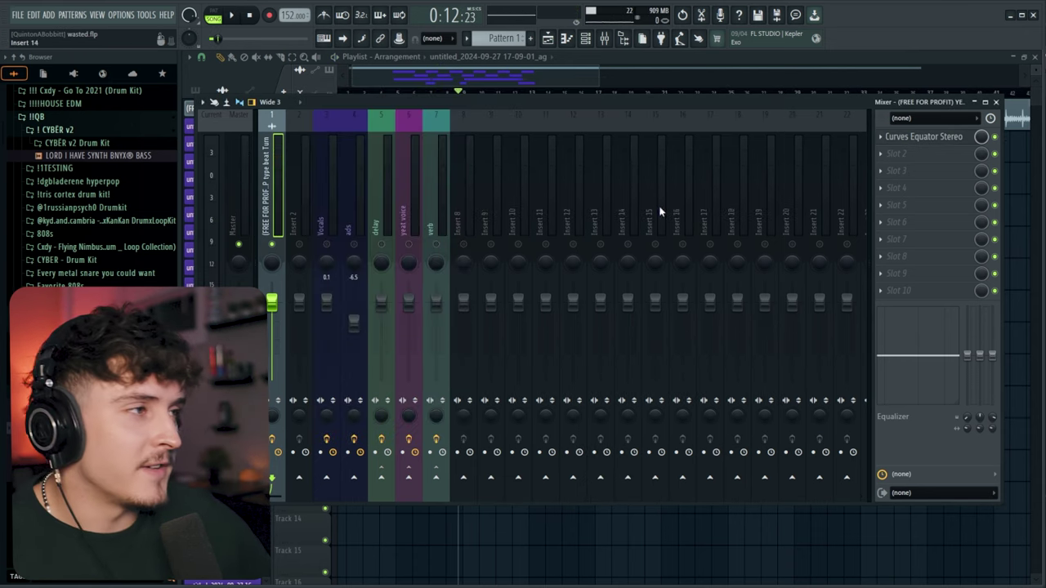
# Play the song and nudge the Vocals track's low-shelf EQ level
pyautogui.click(922, 137)
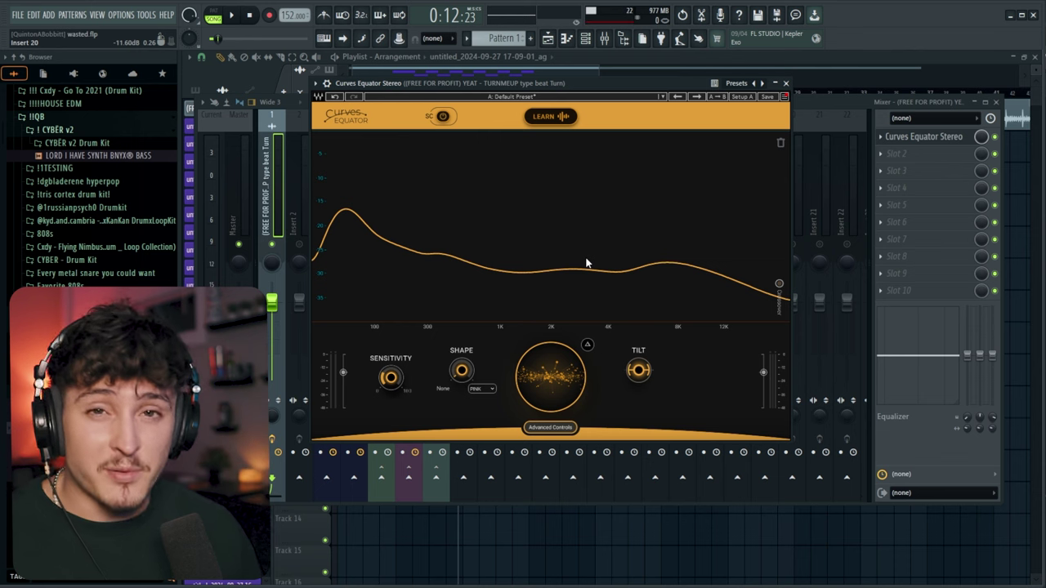
pyautogui.press('Escape')
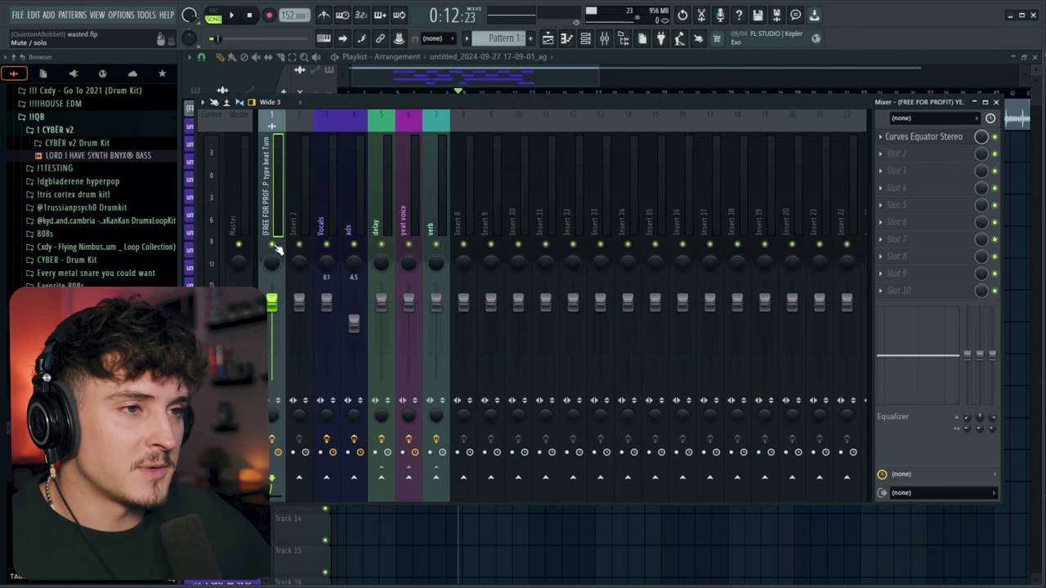
pyautogui.press('space')
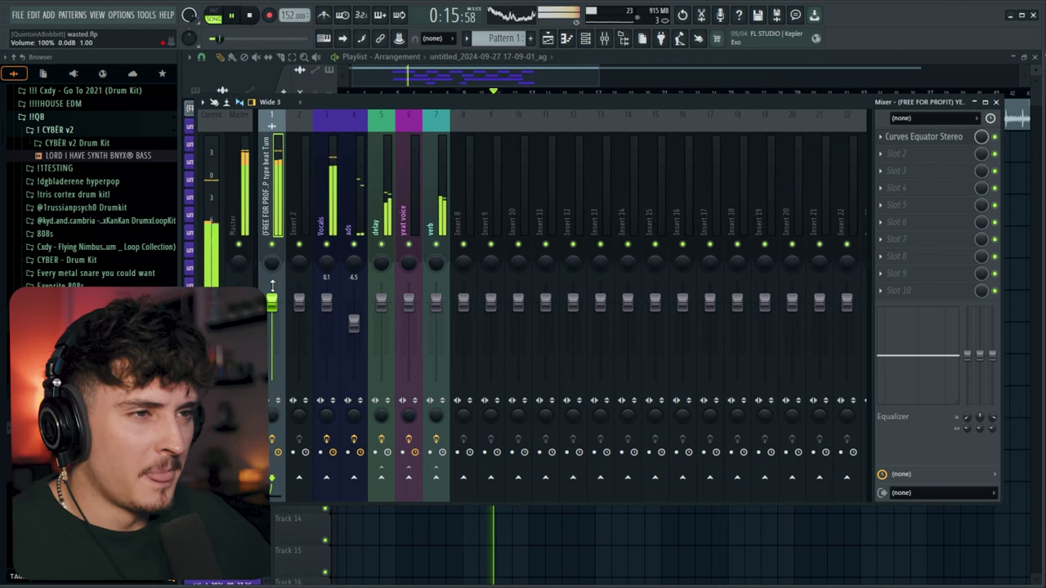
pyautogui.click(326, 302)
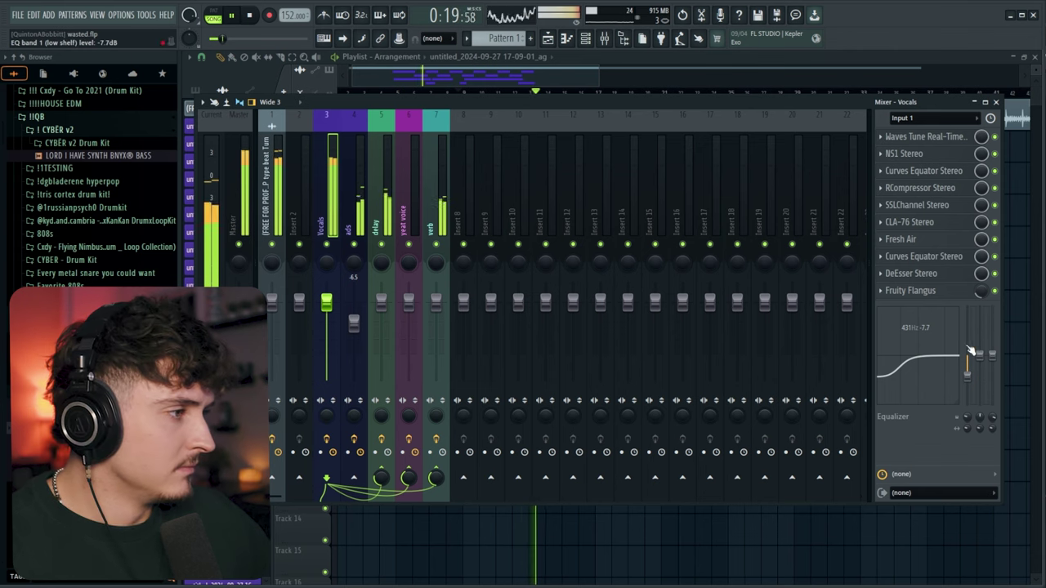
pyautogui.moveTo(972, 382); pyautogui.dragTo(972, 389)
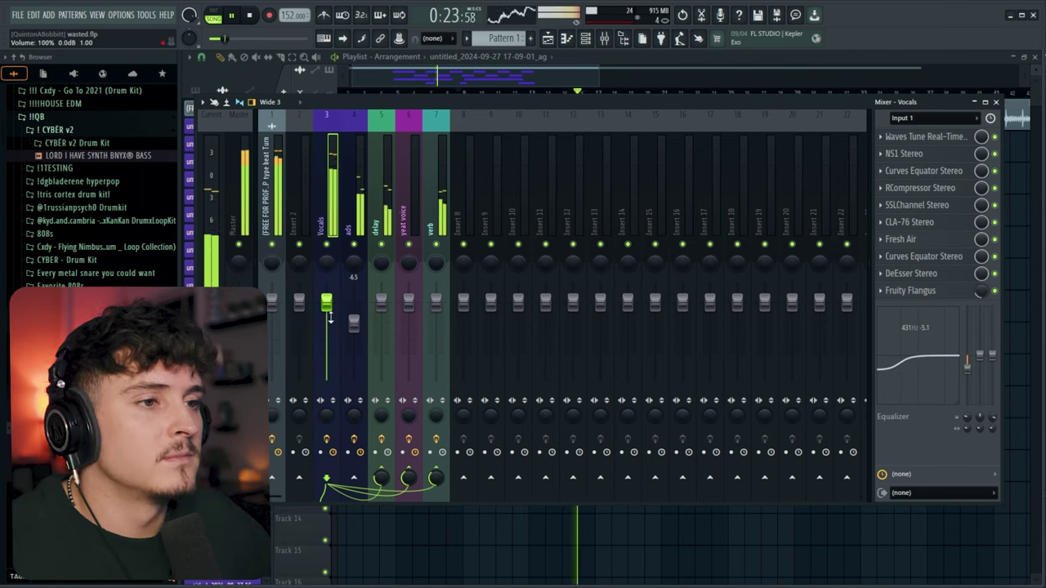
# Stop playback and load Curves Equator Stereo into the Master track's first effect slot
pyautogui.click(238, 216)
pyautogui.press('space')
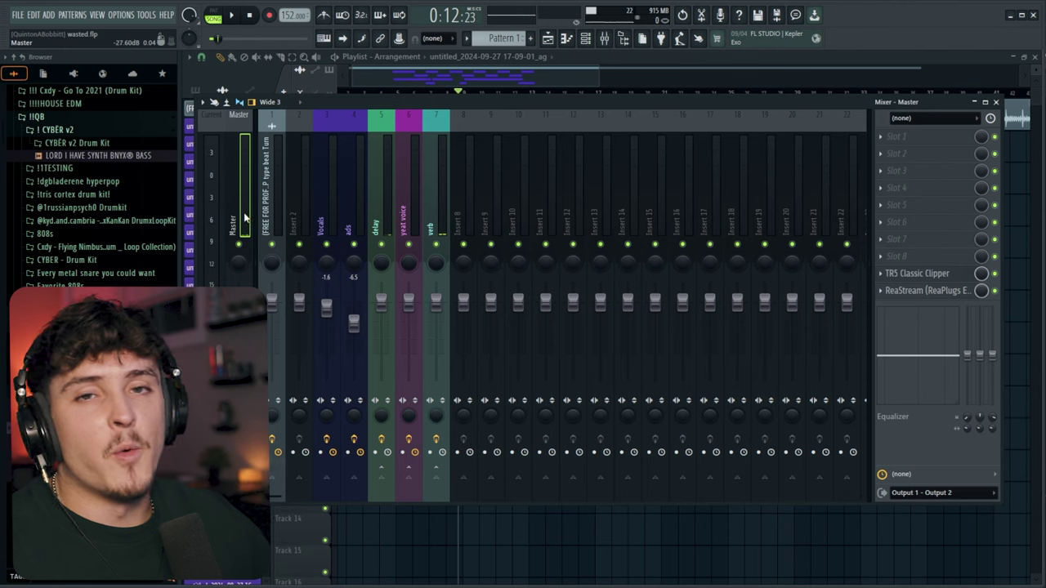
pyautogui.click(908, 143)
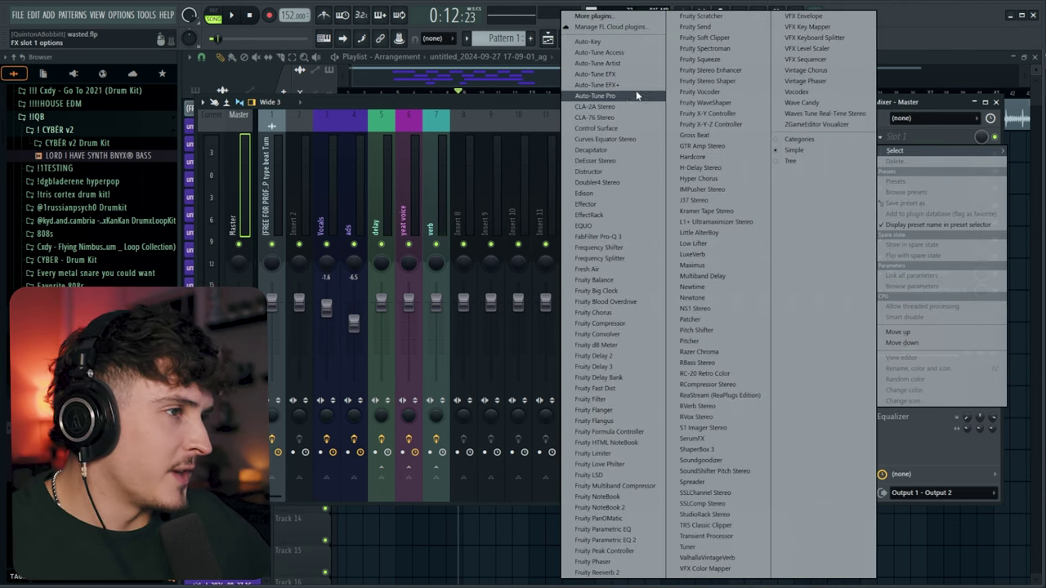
pyautogui.click(603, 139)
# Run Learn on the Master's Curves Equator during playback with Auto Apply enabled
pyautogui.moveTo(364, 144); pyautogui.dragTo(419, 106)
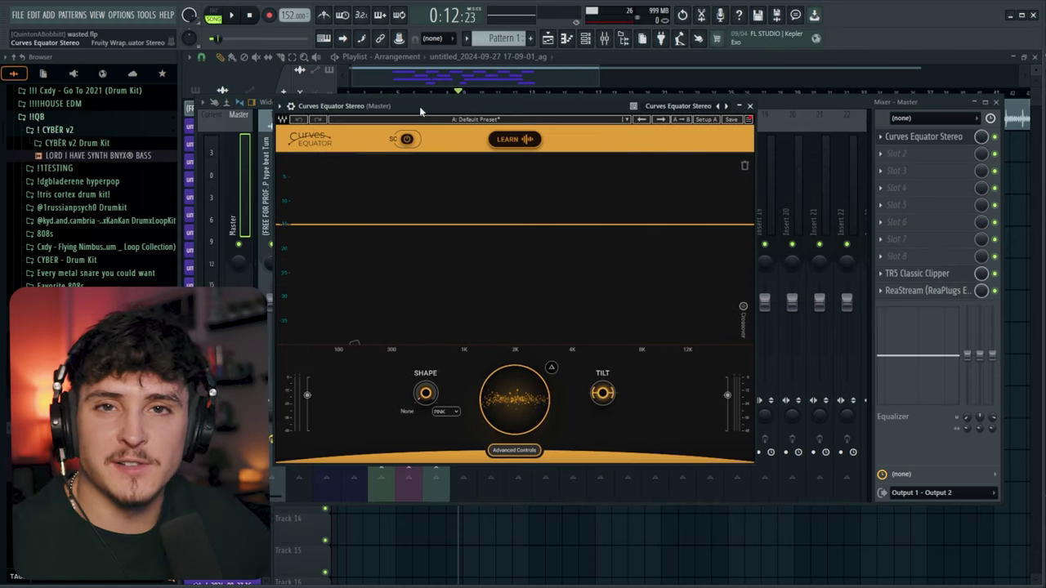
pyautogui.click(514, 139)
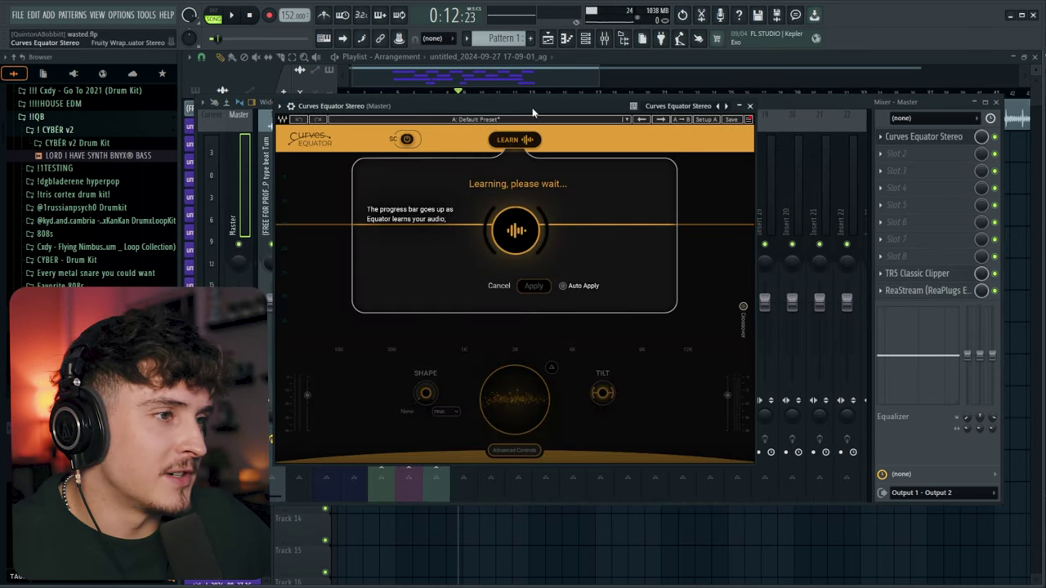
pyautogui.press('space')
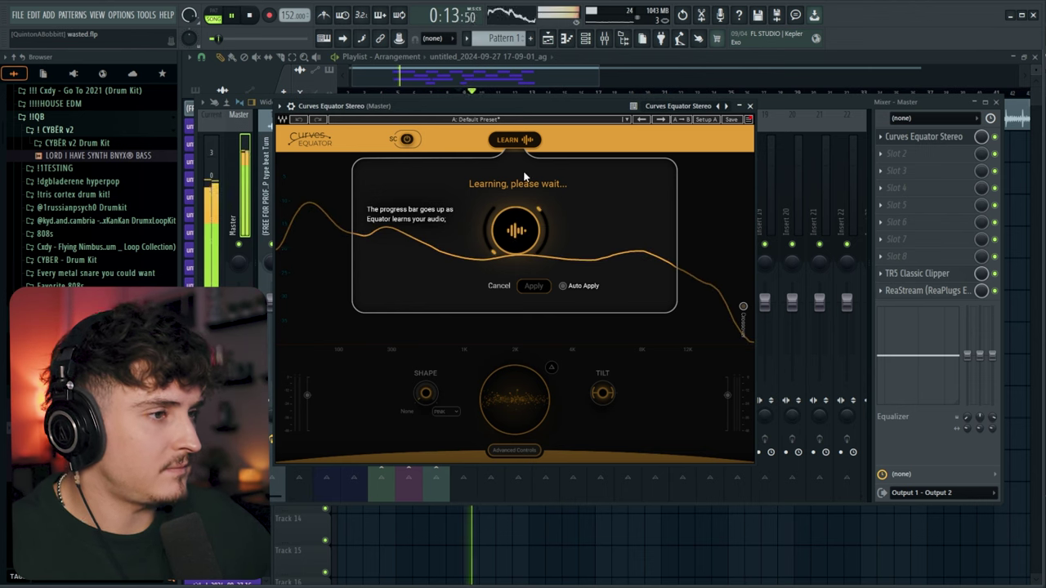
pyautogui.click(562, 285)
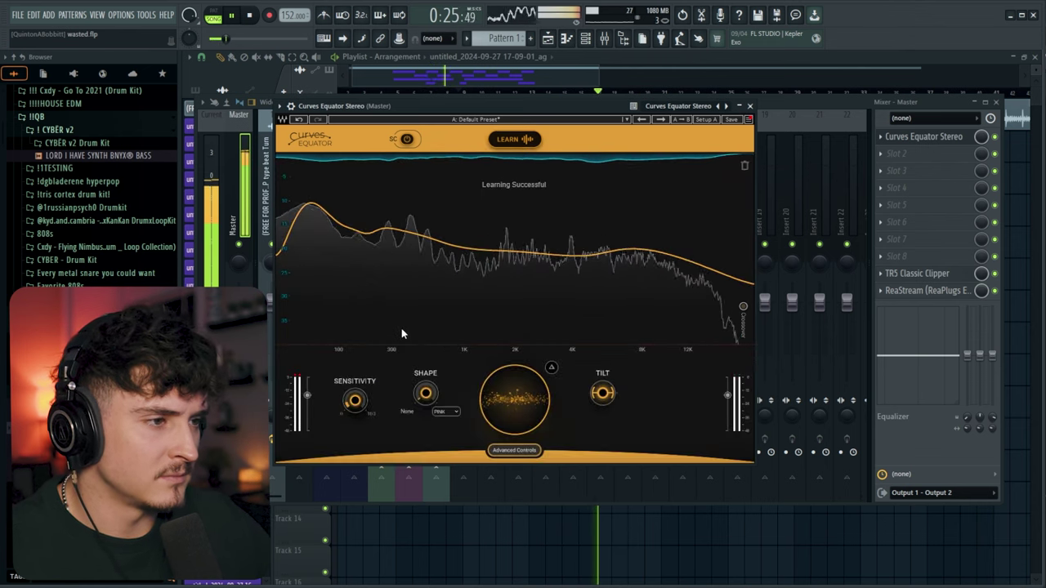
# Set the Master Curves Equator's Sensitivity to 11.1 and lower the Main reduction to 16.7
pyautogui.moveTo(354, 401)
pyautogui.mouseDown()
pyautogui.moveTo(354, 376)
pyautogui.moveTo(357, 421)
pyautogui.moveTo(359, 409)
pyautogui.mouseUp()
pyautogui.moveTo(514, 399)
pyautogui.mouseDown()
pyautogui.moveTo(514, 418)
pyautogui.moveTo(515, 388)
pyautogui.mouseUp()
pyautogui.moveTo(354, 399); pyautogui.dragTo(352, 404)
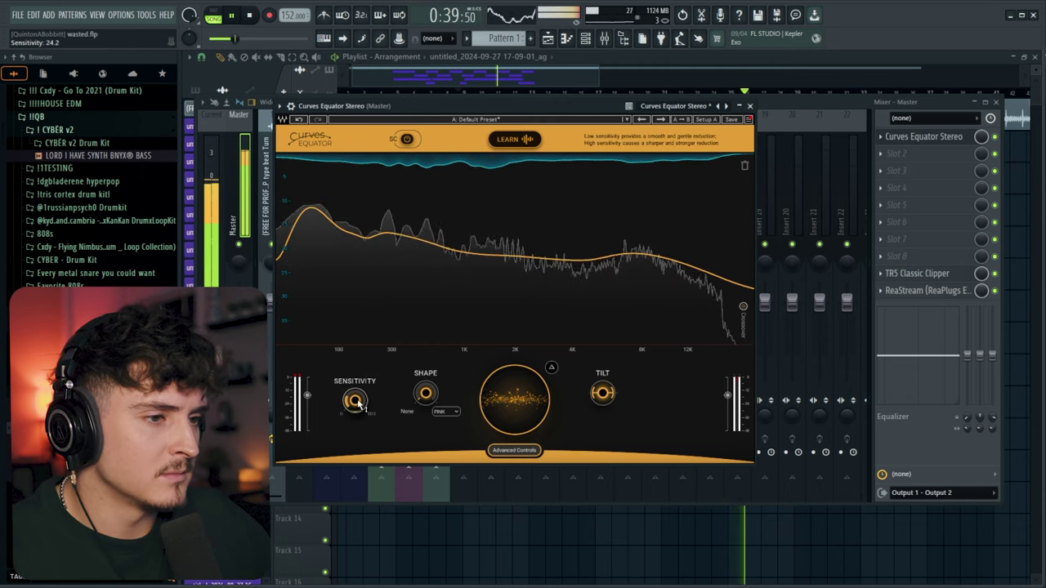
pyautogui.moveTo(353, 399); pyautogui.dragTo(354, 402)
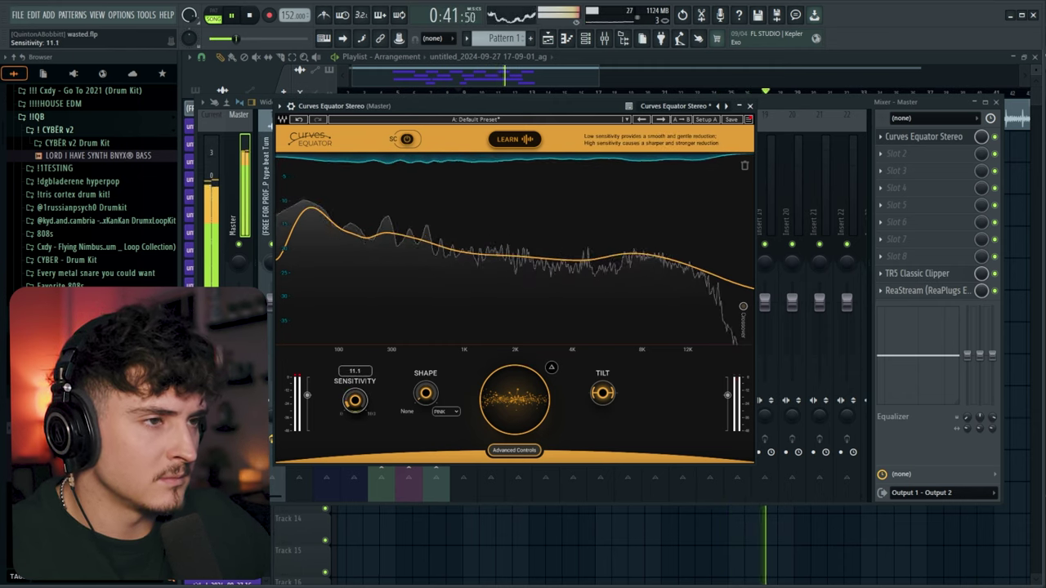